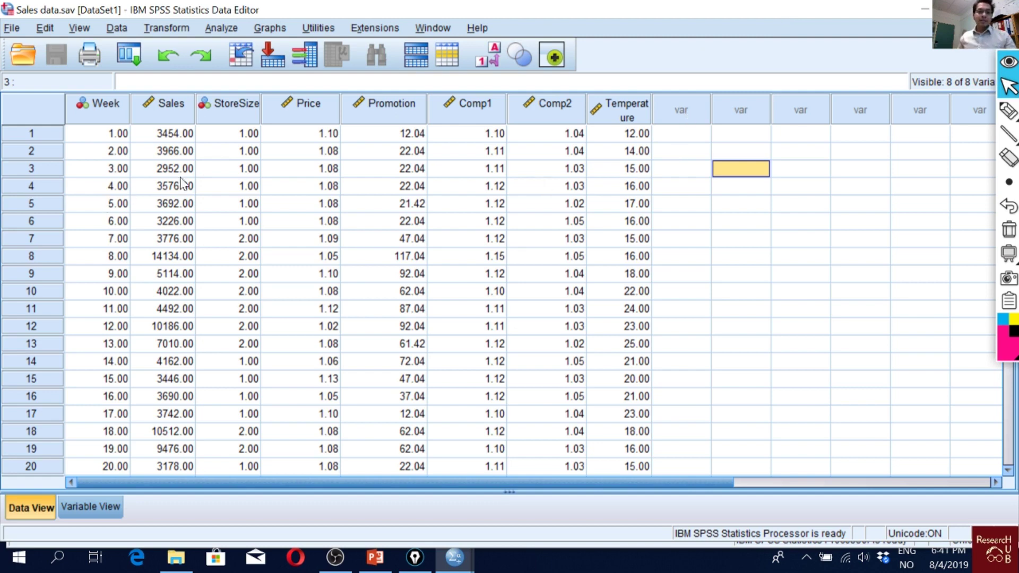
Step: Select the Sales, StoreSize, Price, Promotion, Comp1, Comp2 and Temperature columns to review the sales data
click(177, 106)
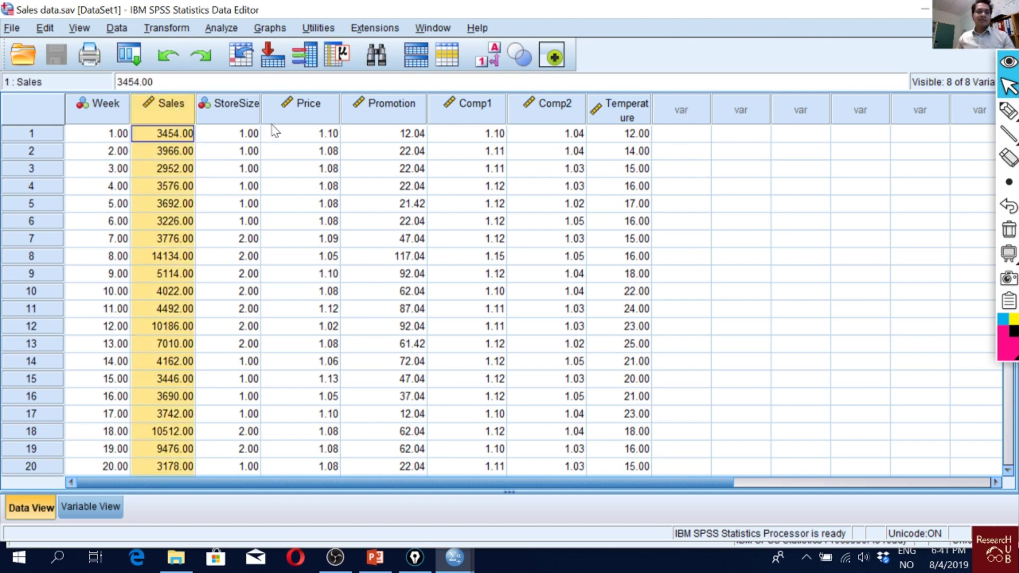
click(245, 113)
click(316, 114)
click(386, 104)
click(499, 106)
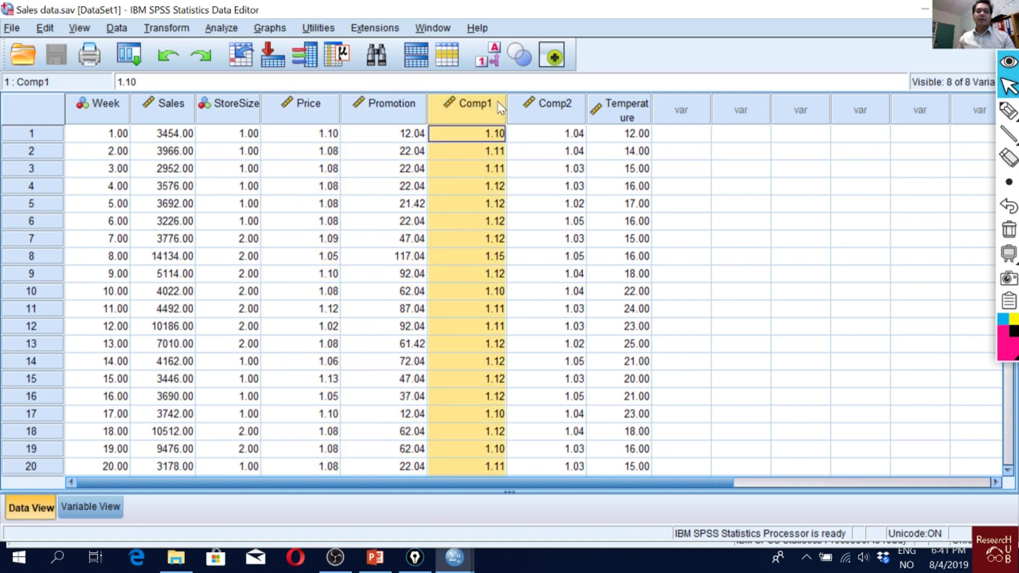
click(546, 106)
click(614, 109)
click(222, 27)
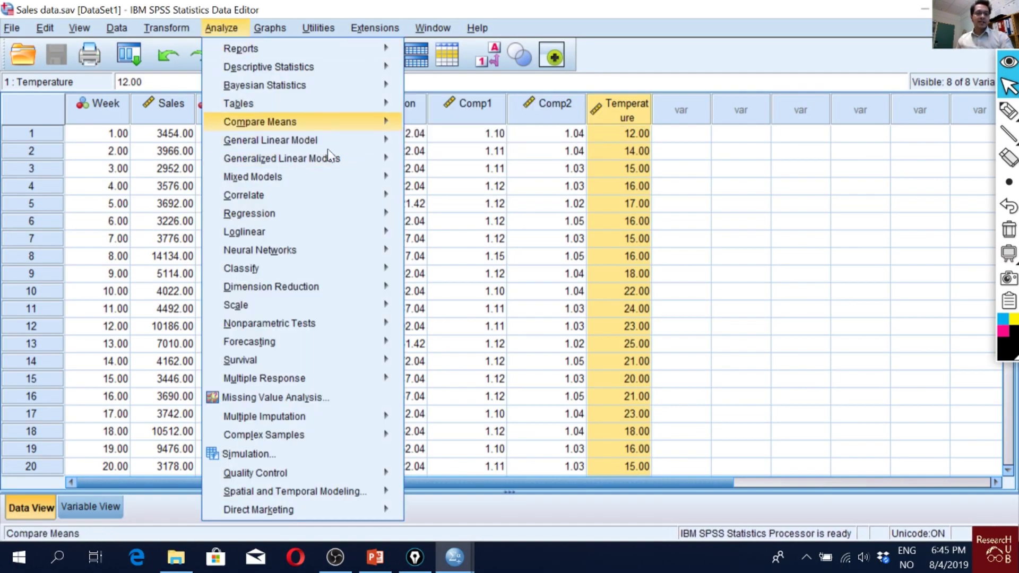
Step: Set up a linear regression with Sales as dependent and StoreSize through Temperature as independents
mouse_move(329, 218)
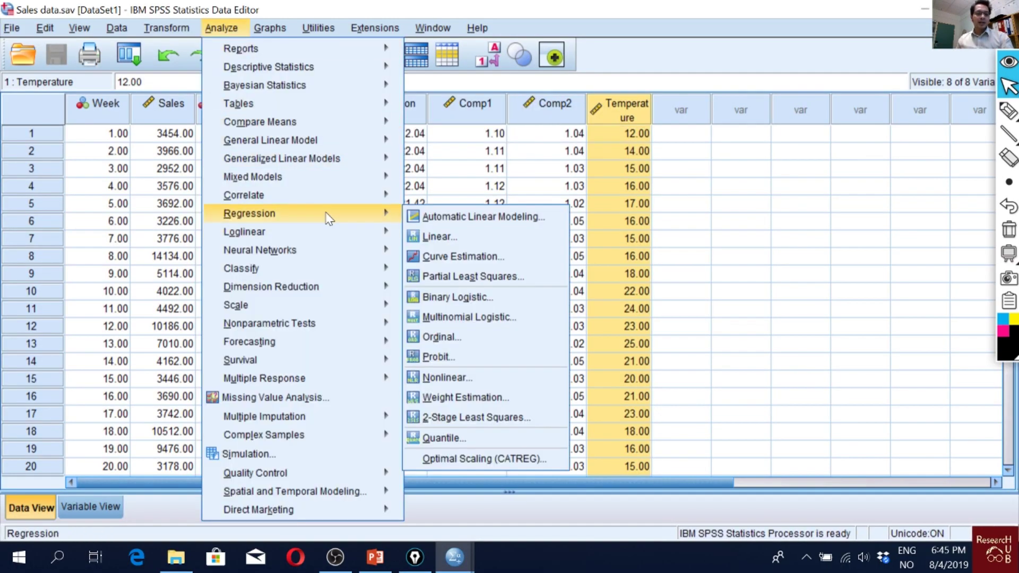
click(441, 238)
click(347, 167)
click(454, 149)
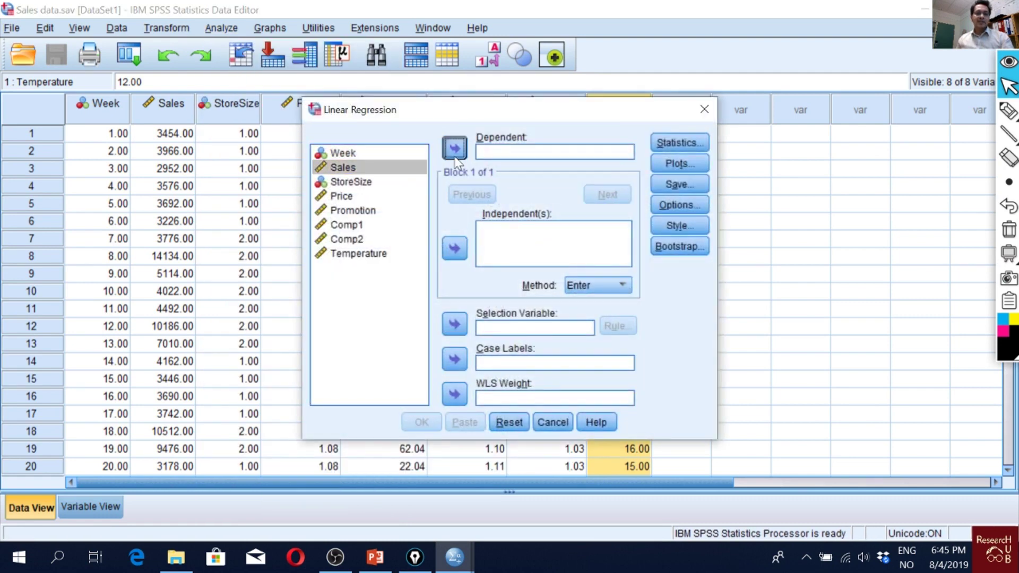
click(345, 168)
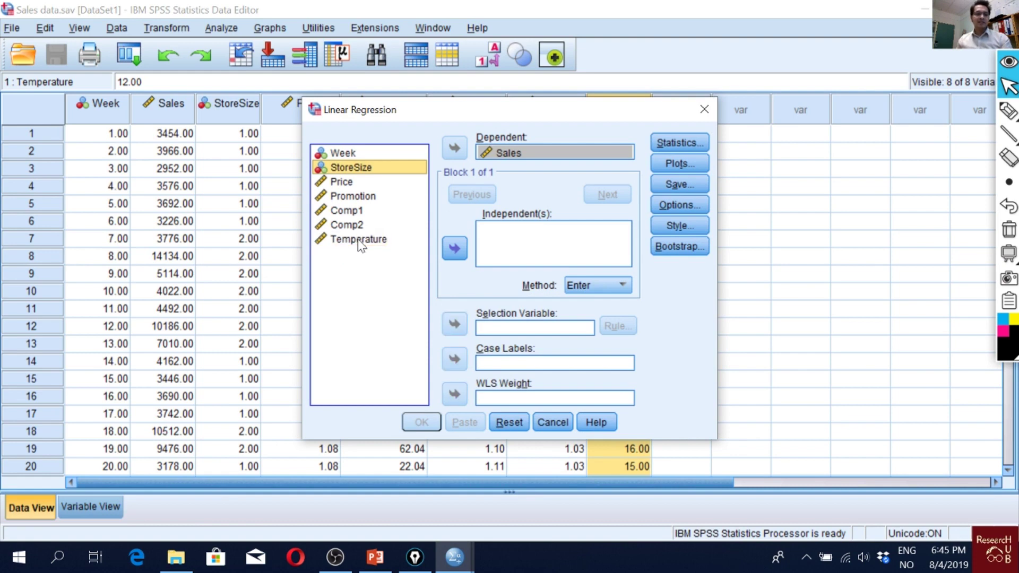
shift+click(357, 241)
click(454, 247)
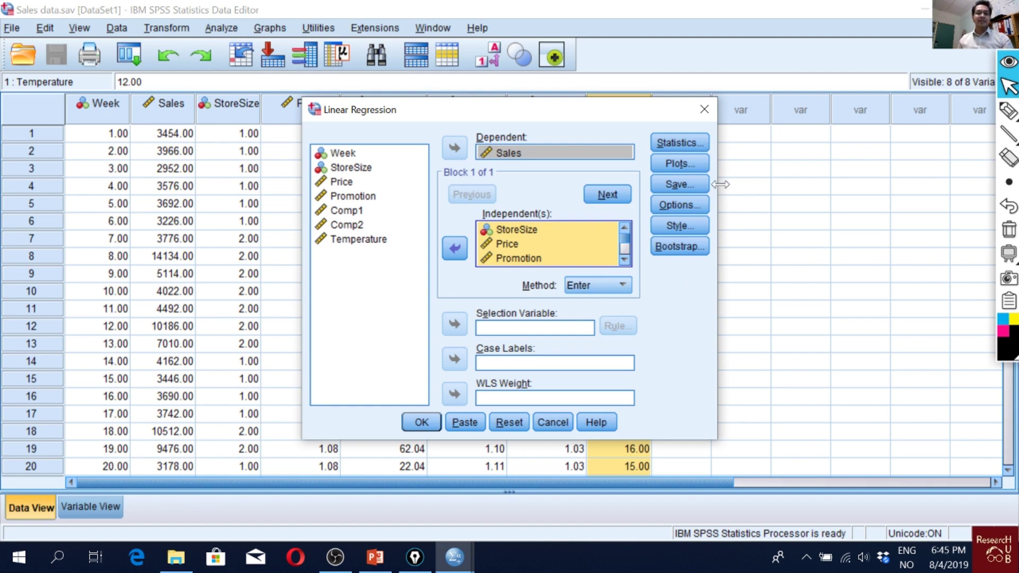
click(691, 184)
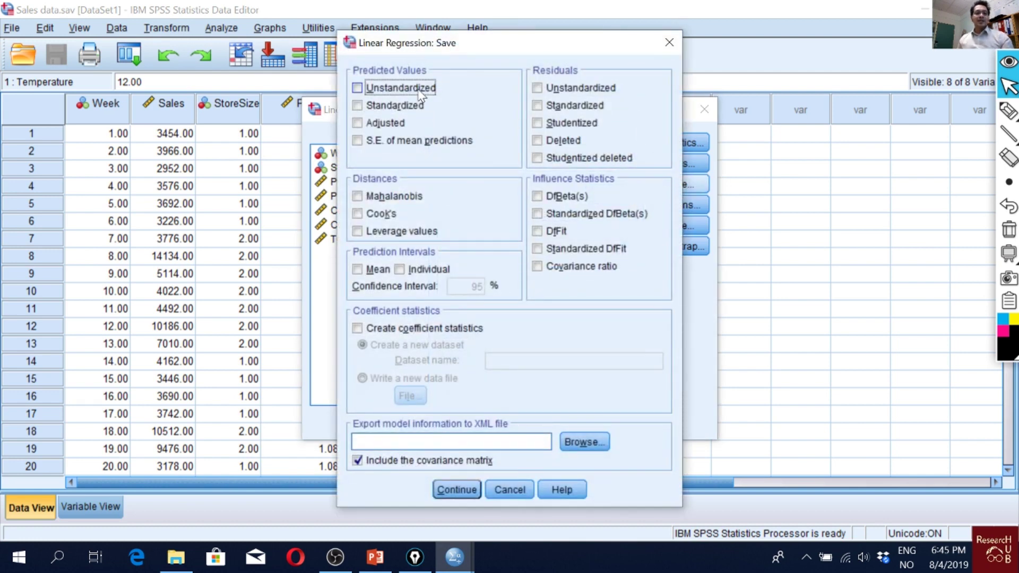
Step: Save unstandardized residuals and unstandardized predicted values as new variables
key(alt+n)
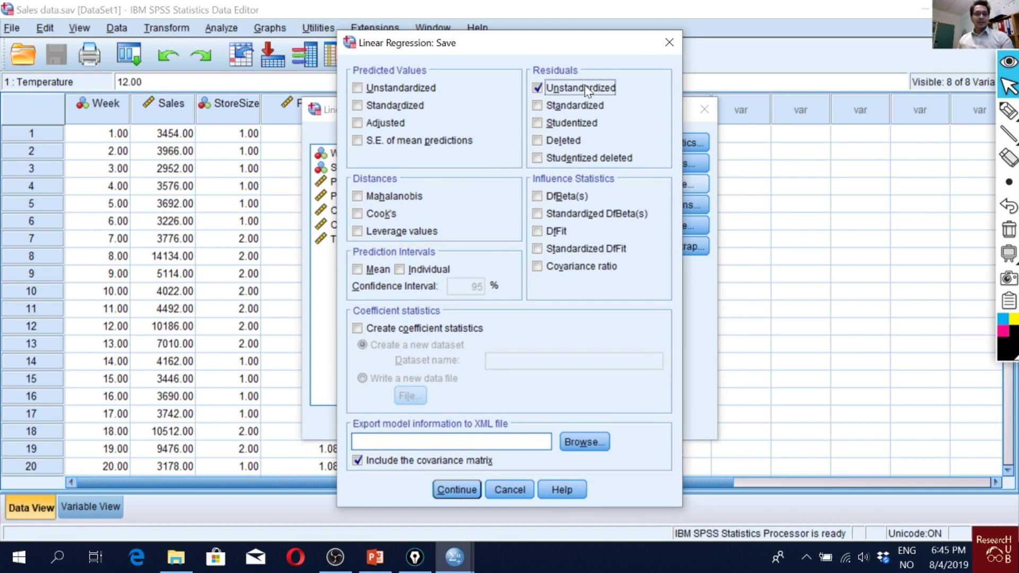
click(394, 88)
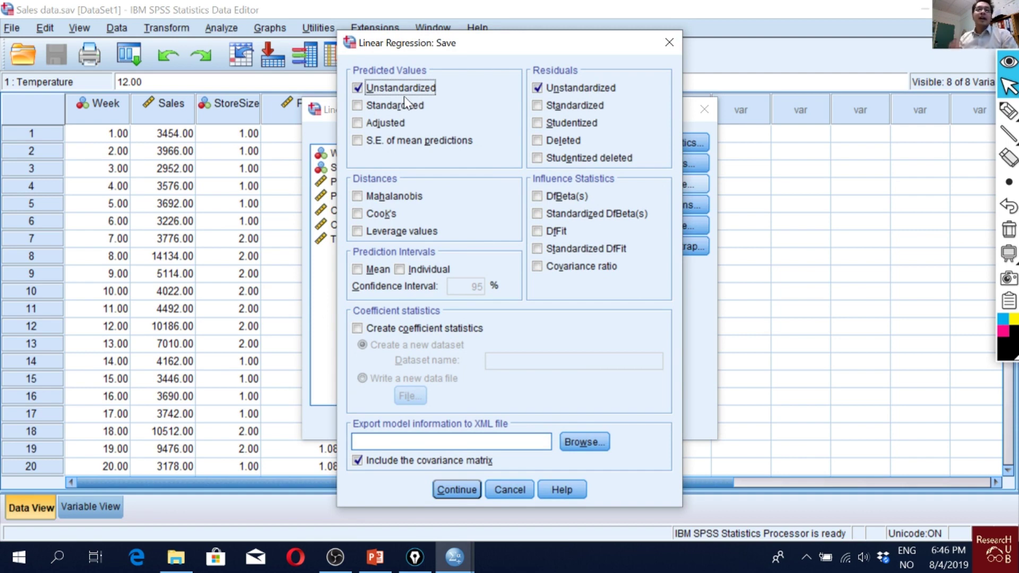
key(Return)
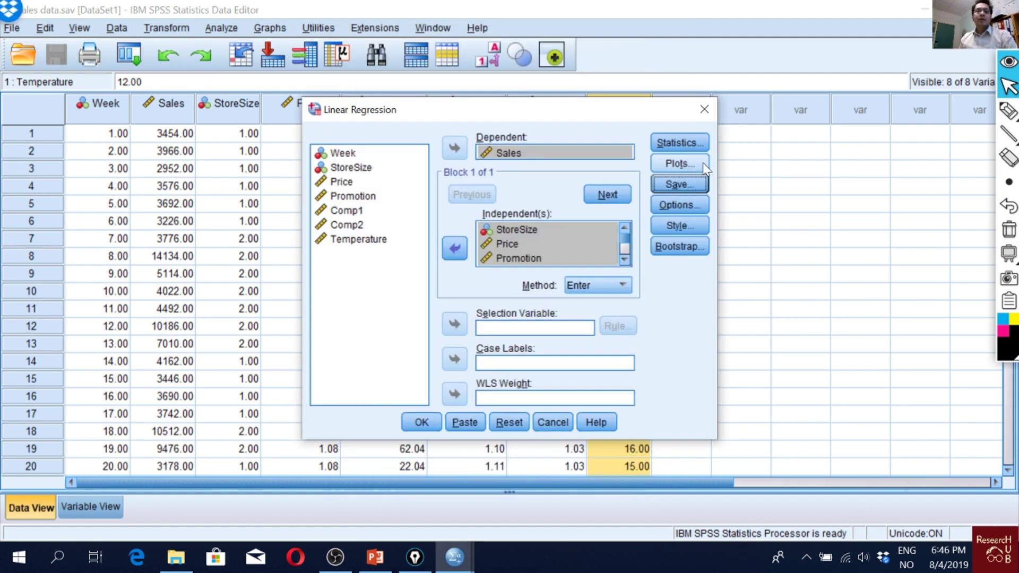
Step: Plot *ZRESID on Y against *ZPRED on X, then run the regression
click(705, 165)
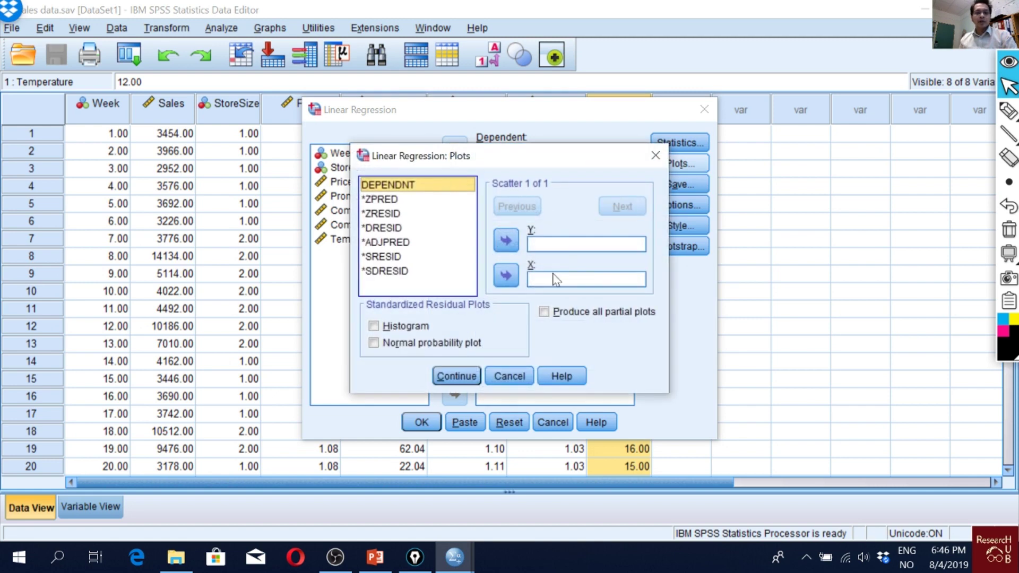
click(387, 199)
click(384, 213)
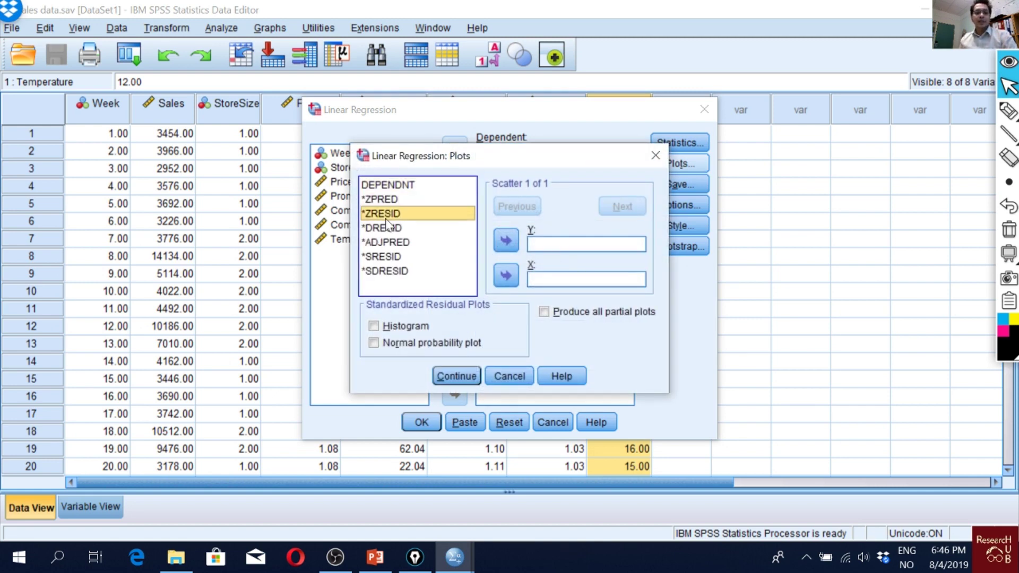
click(506, 242)
click(382, 199)
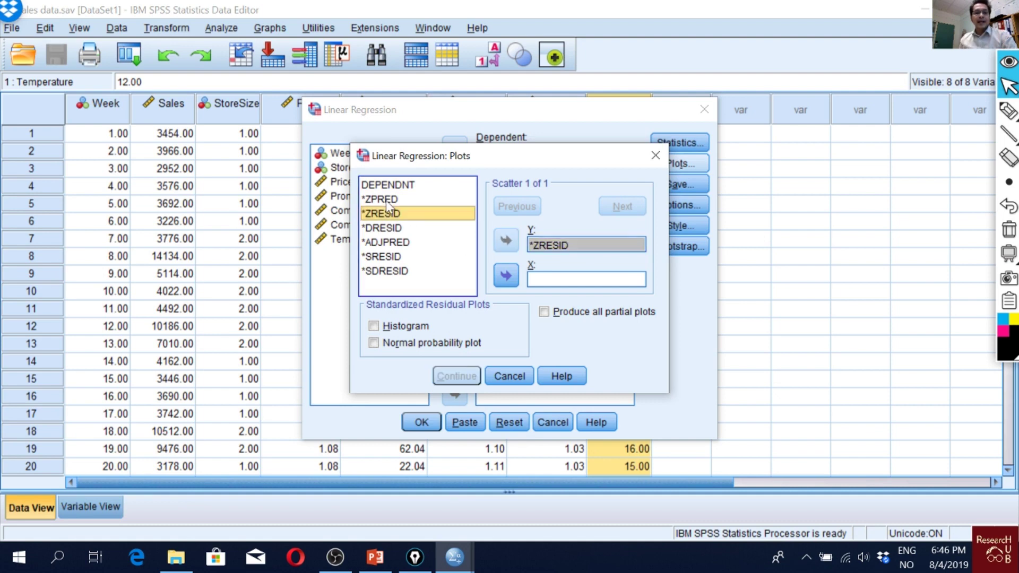
click(505, 276)
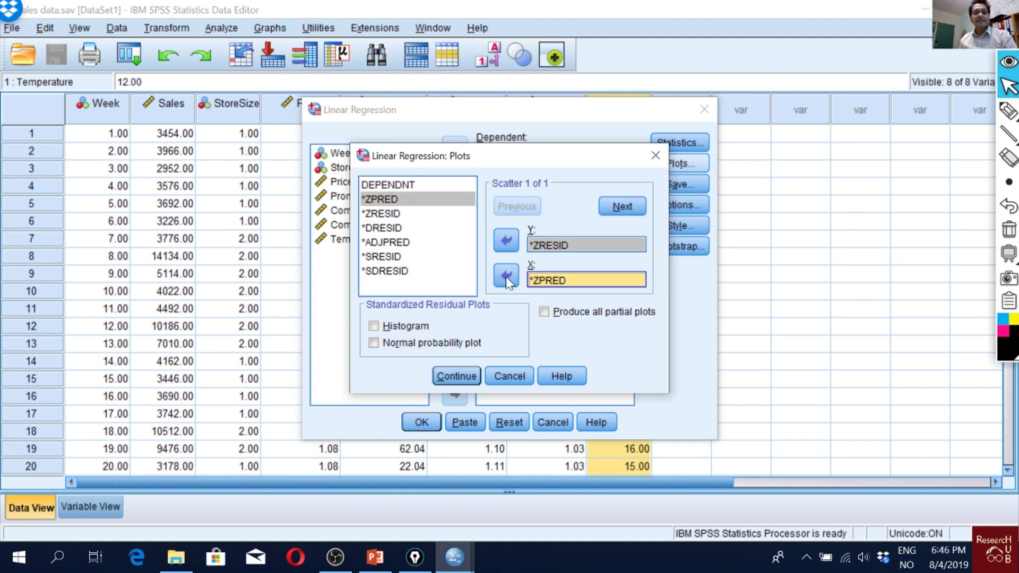
click(565, 245)
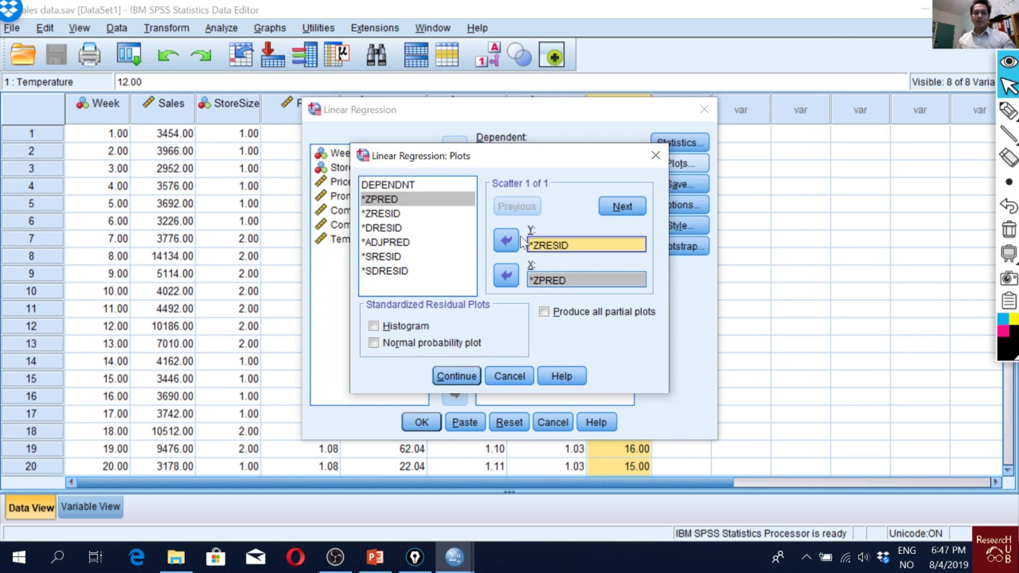
click(565, 283)
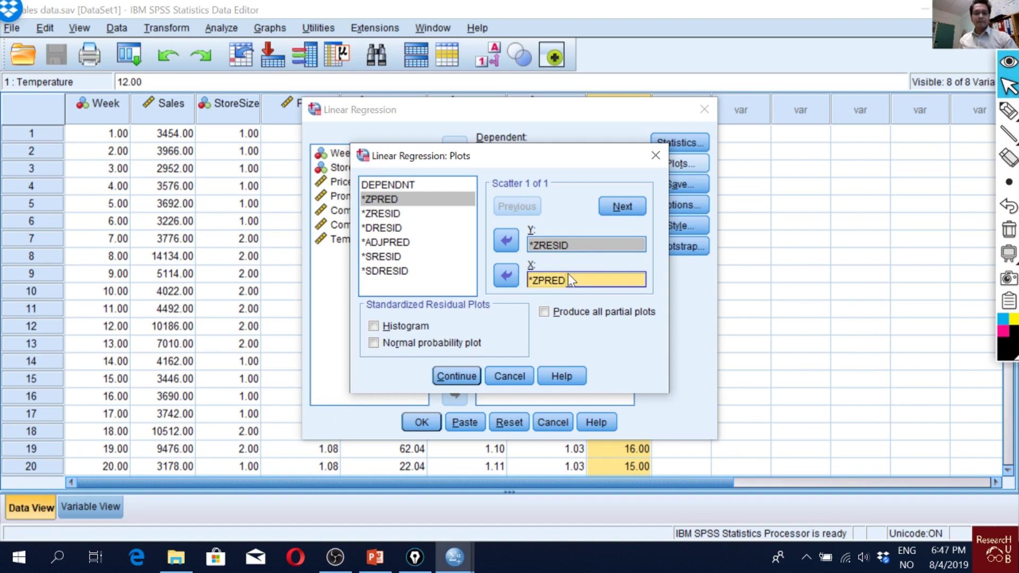
click(457, 376)
click(421, 422)
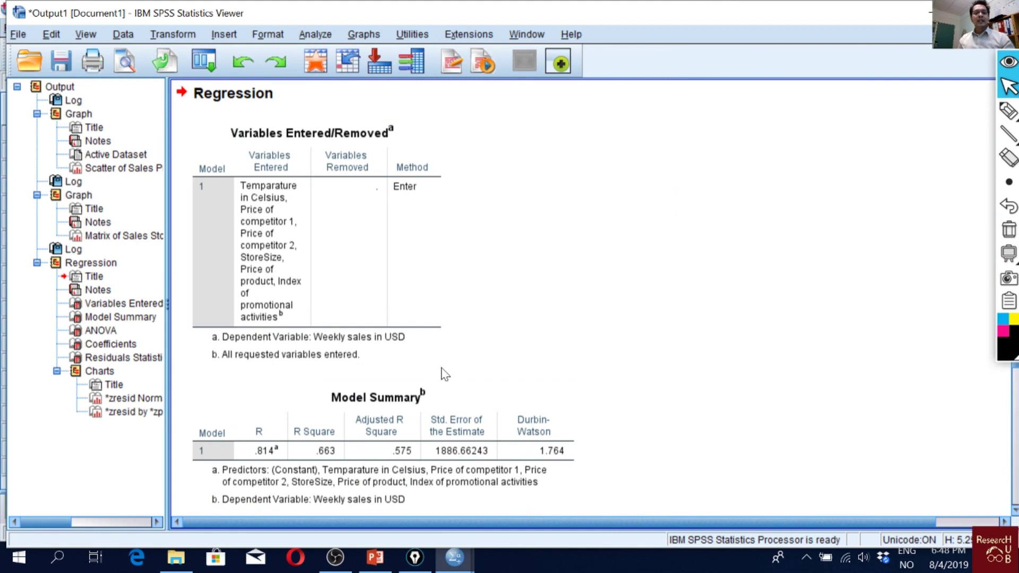
Step: Scroll past the ANOVA and Coefficients tables and select the residual scatterplot
scroll(439, 301, down, 5)
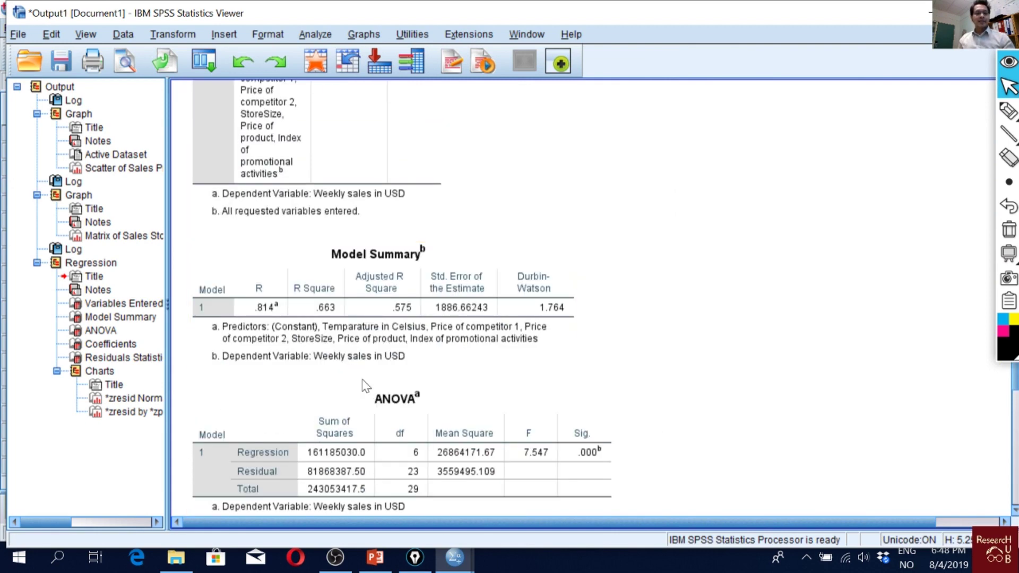
scroll(597, 318, down, 12)
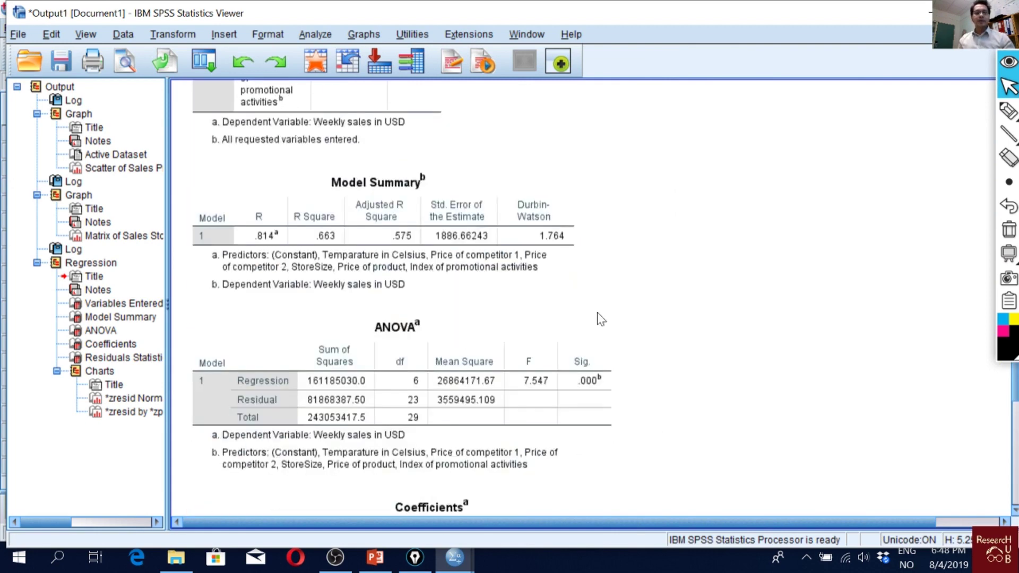
scroll(600, 245, down, 3)
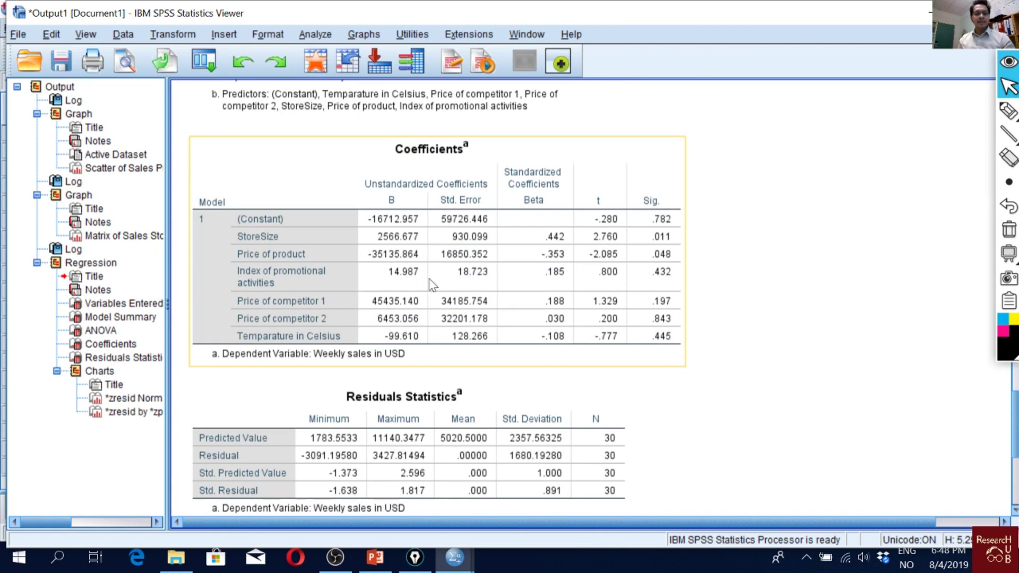
scroll(427, 266, down, 8)
scroll(422, 223, up, 8)
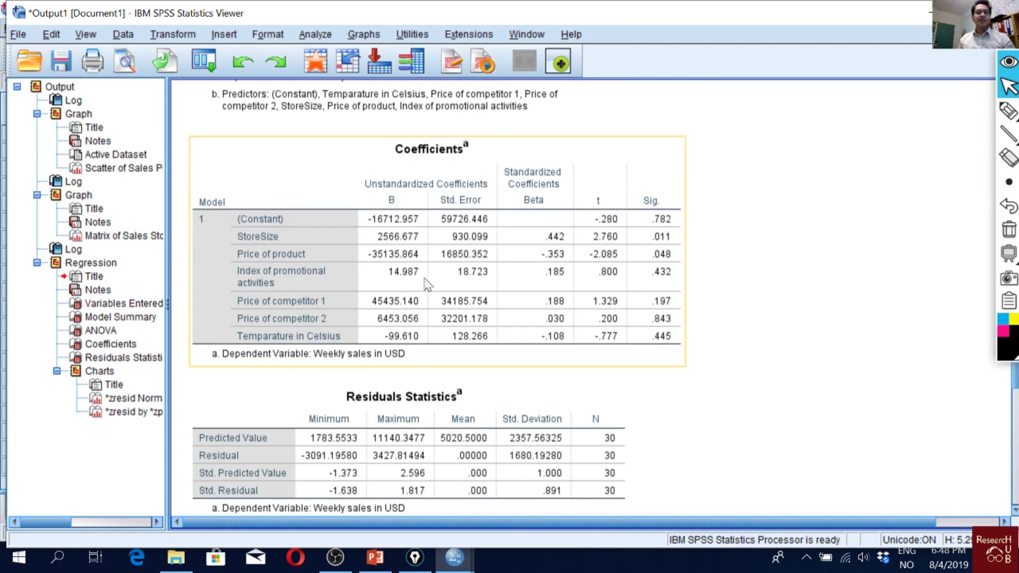
scroll(427, 286, down, 9)
scroll(469, 375, down, 20)
click(751, 130)
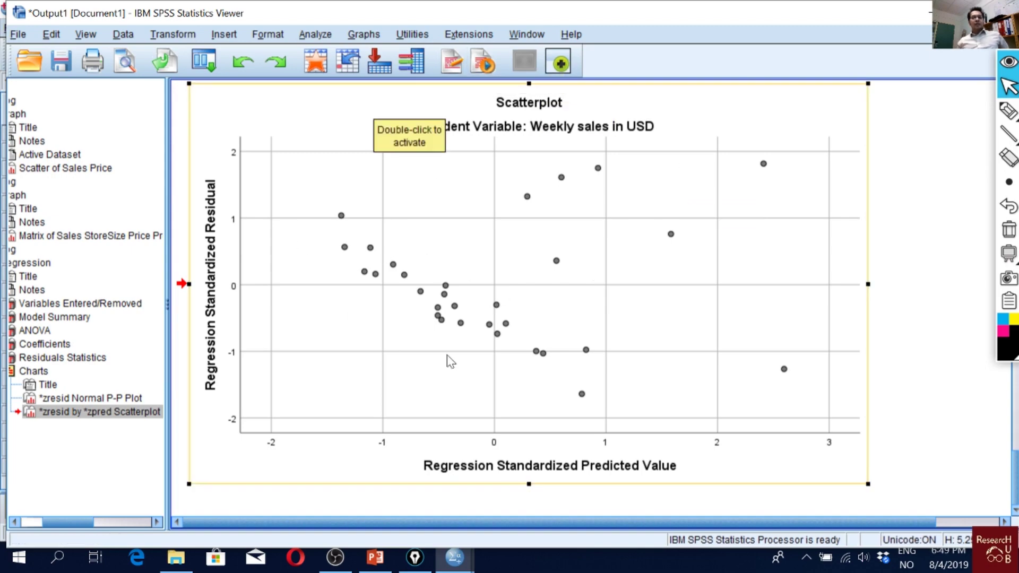
Step: Add a Linear fit line at Total to the residual scatterplot and close the Chart Editor
double_click(732, 125)
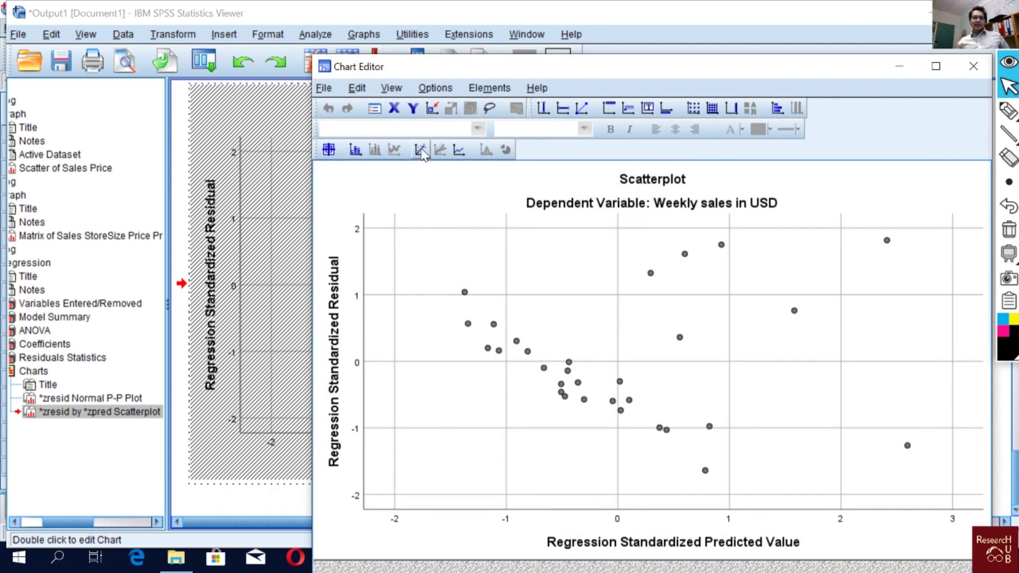
click(420, 149)
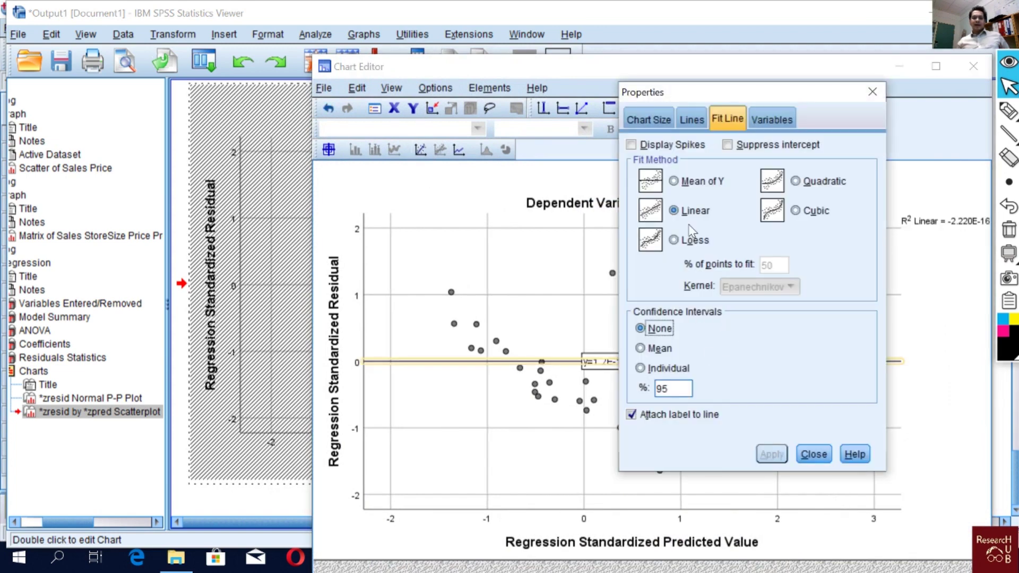
click(691, 211)
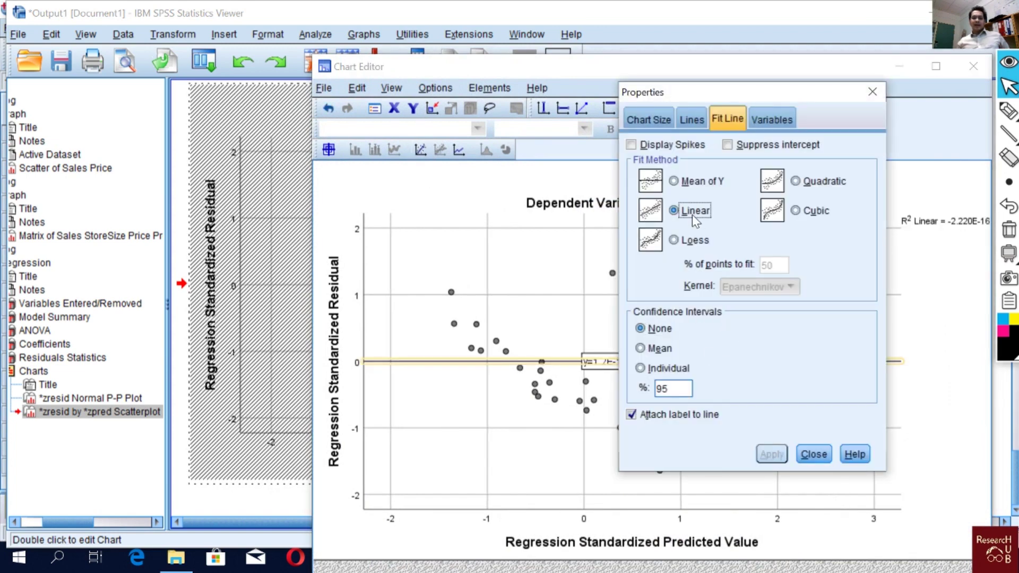
click(816, 456)
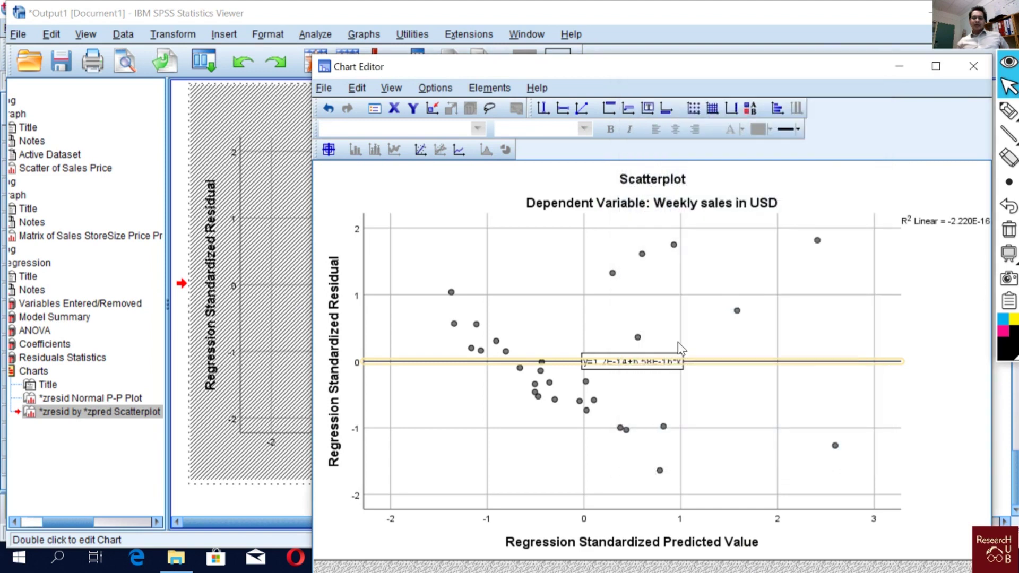
click(950, 390)
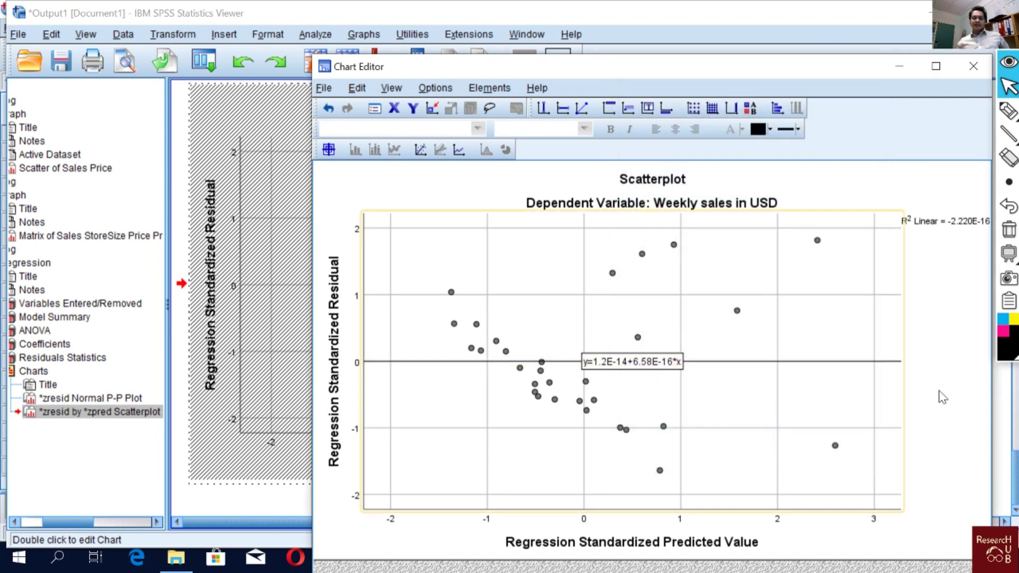
key(alt+F4)
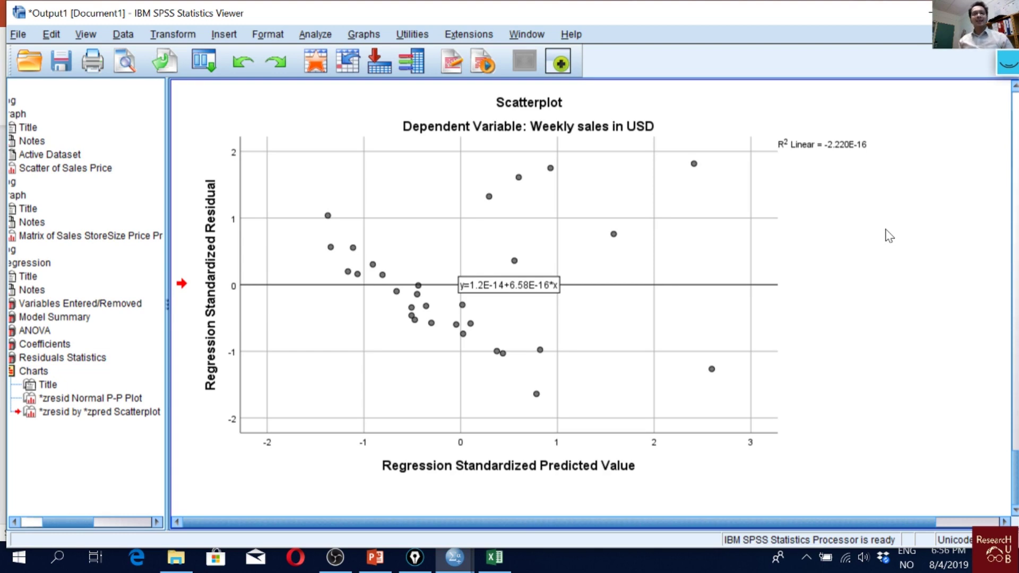
Step: Select the edited residual scatterplot, now showing a flat fit line at zero, in the Viewer
click(832, 269)
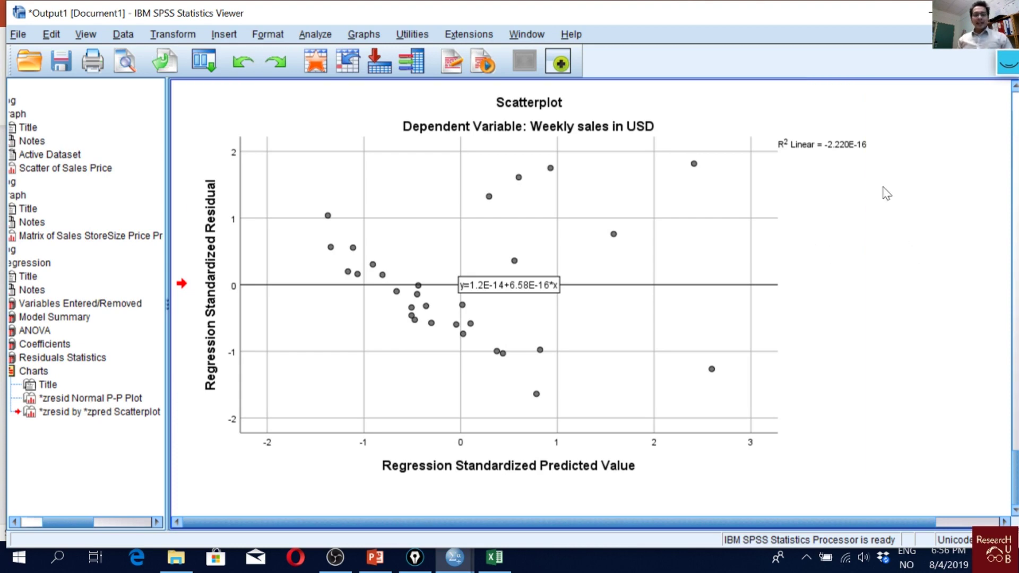
mouse_move(454, 558)
click(536, 491)
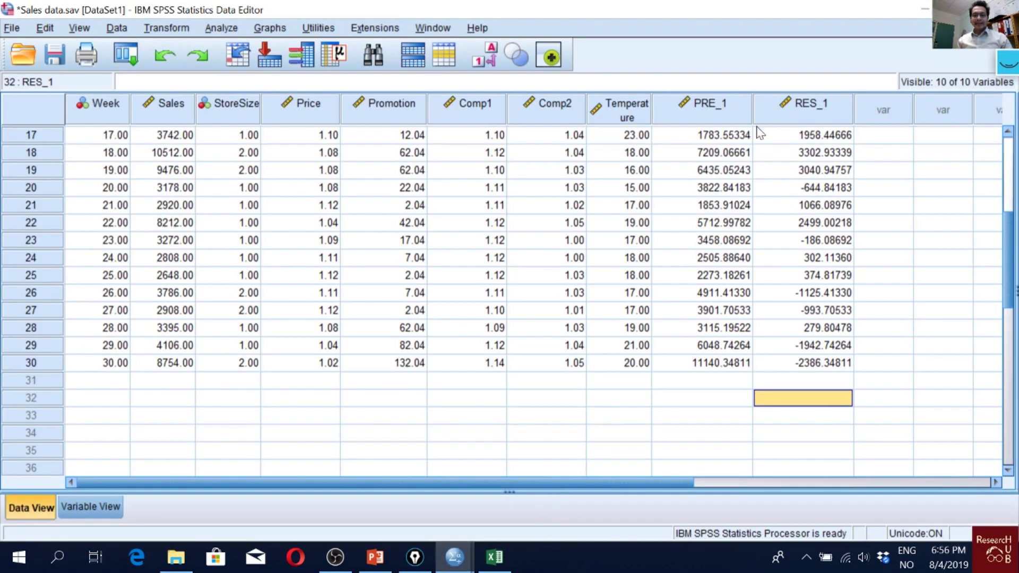
click(737, 114)
click(820, 111)
click(741, 114)
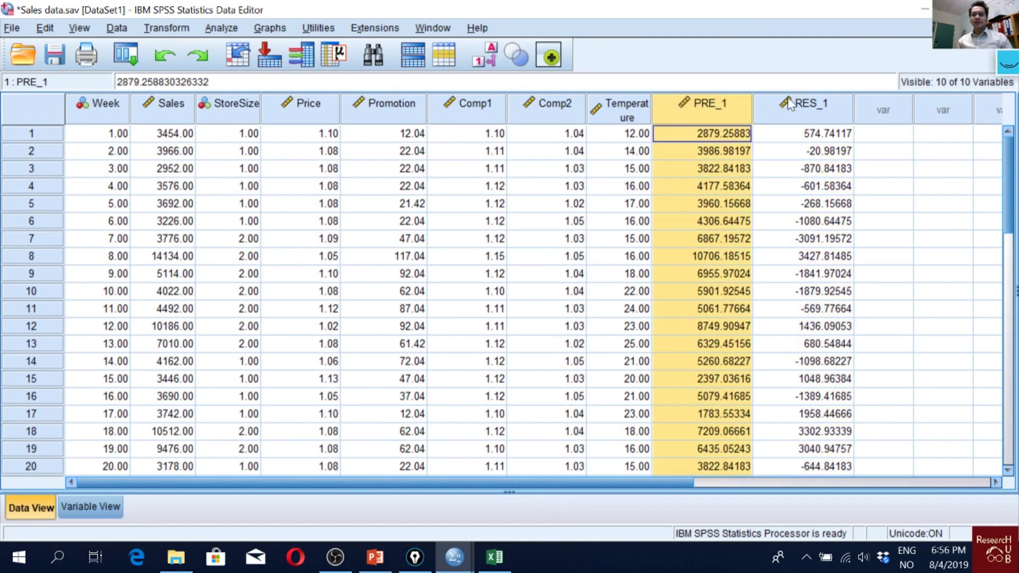
click(802, 105)
click(727, 108)
click(800, 98)
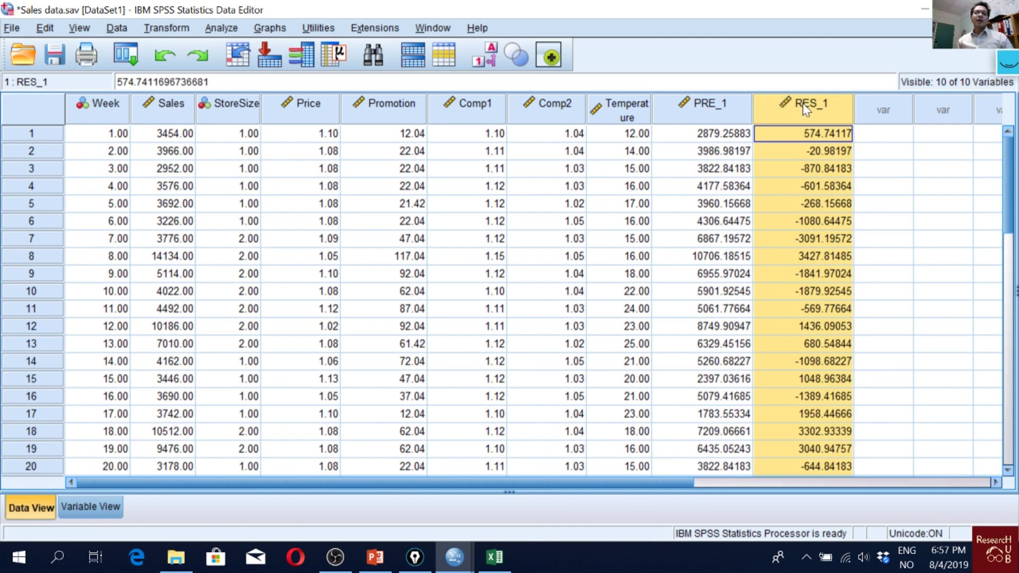
click(494, 557)
mouse_move(454, 557)
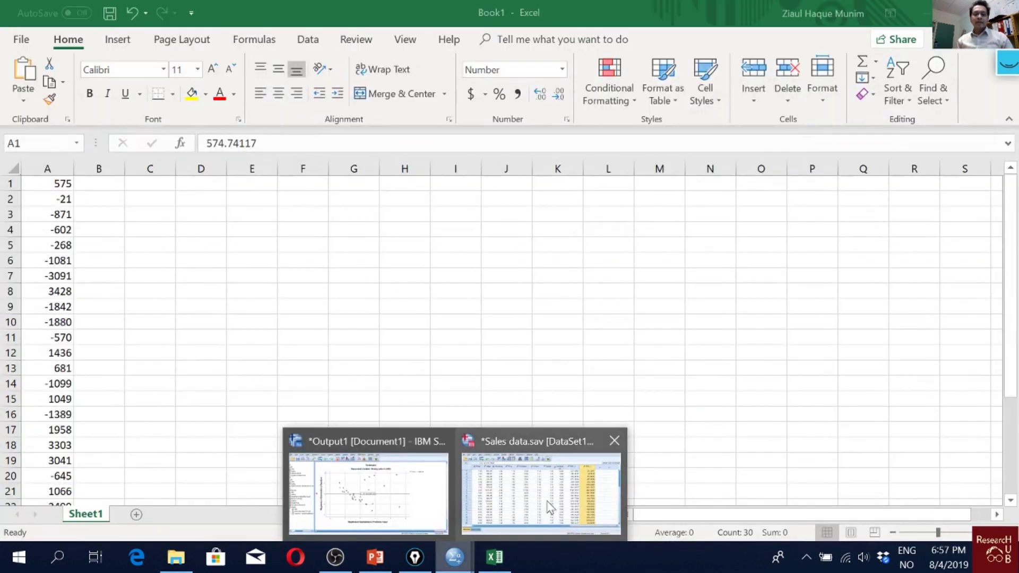
click(548, 504)
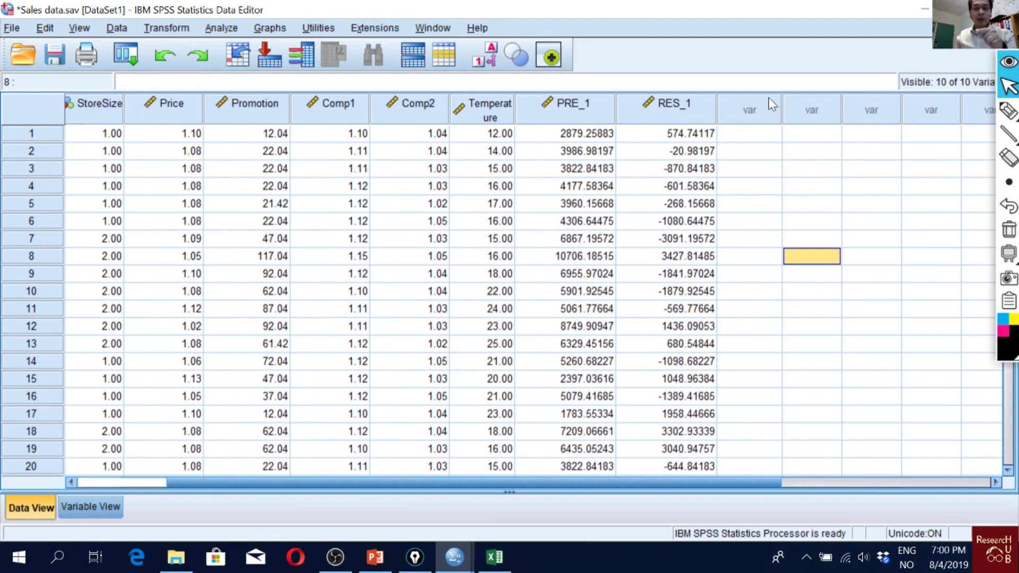
click(695, 107)
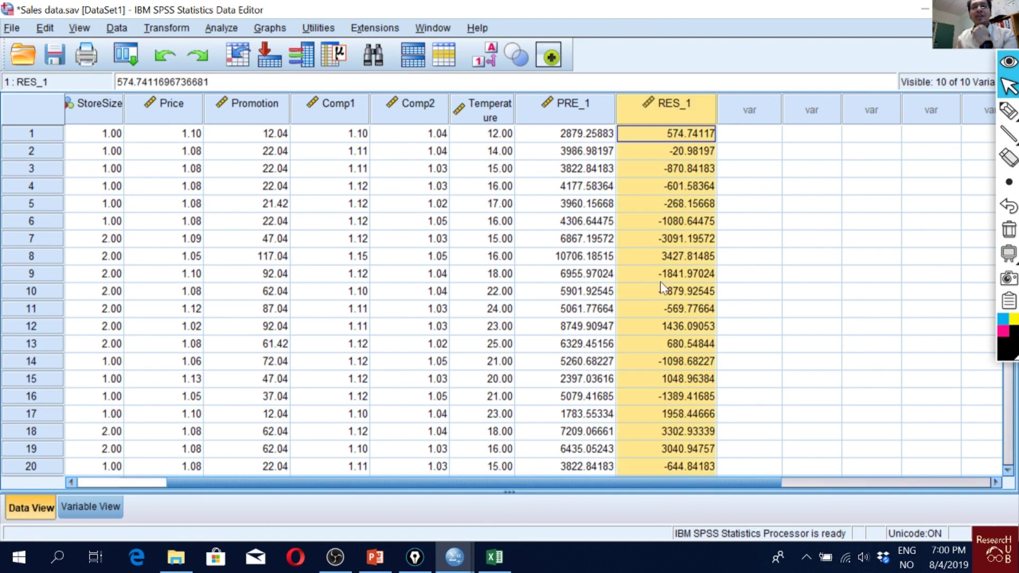
Step: Compute a new variable sqres with the expression RES_1 * RES_1
click(222, 28)
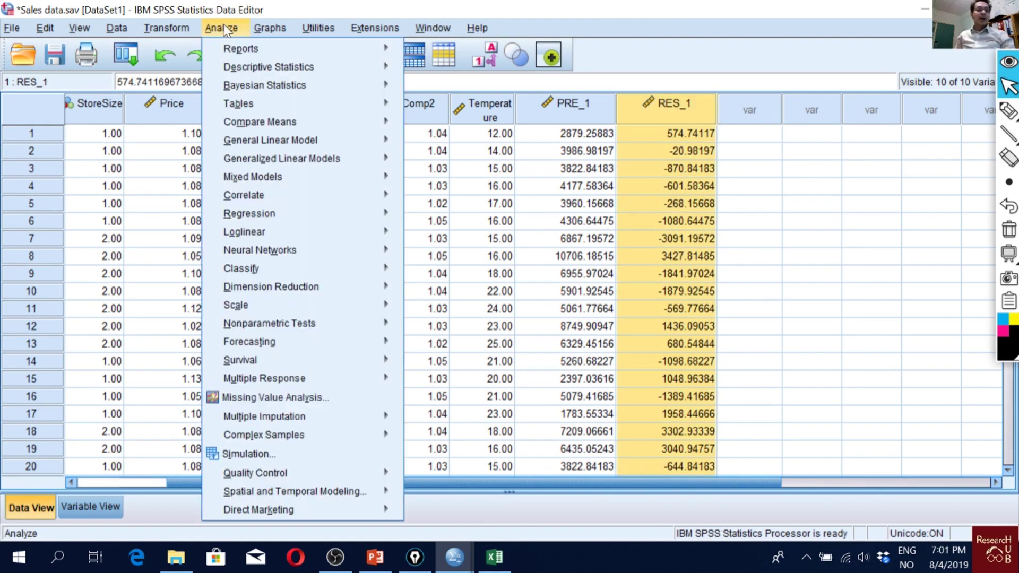
mouse_move(166, 27)
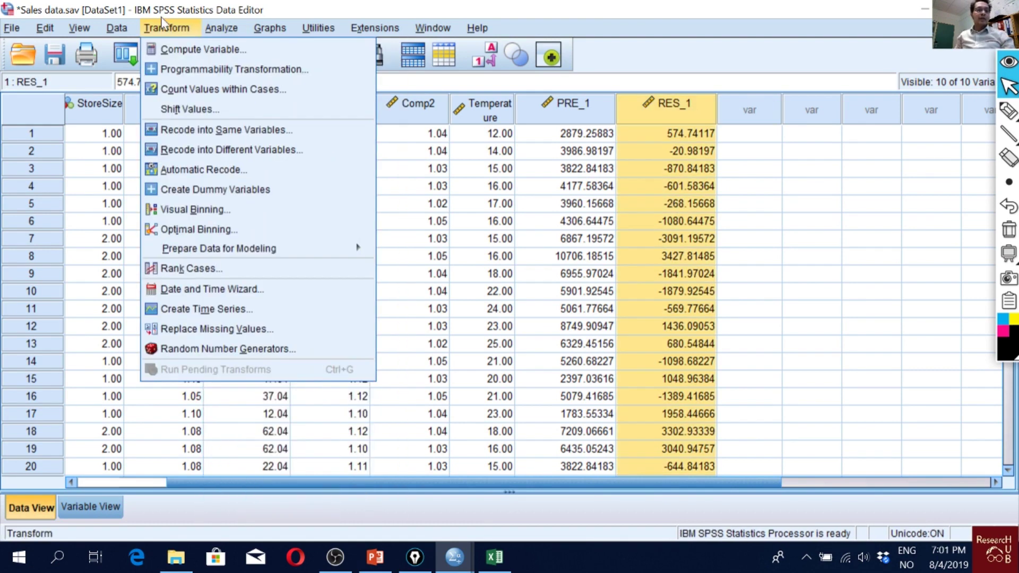
click(187, 50)
text(s)
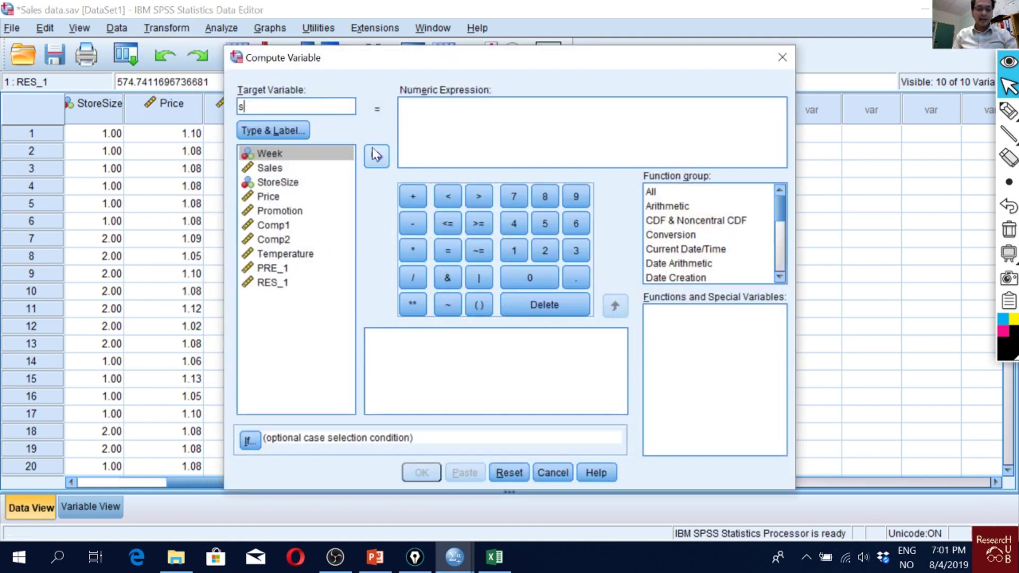
text(qres)
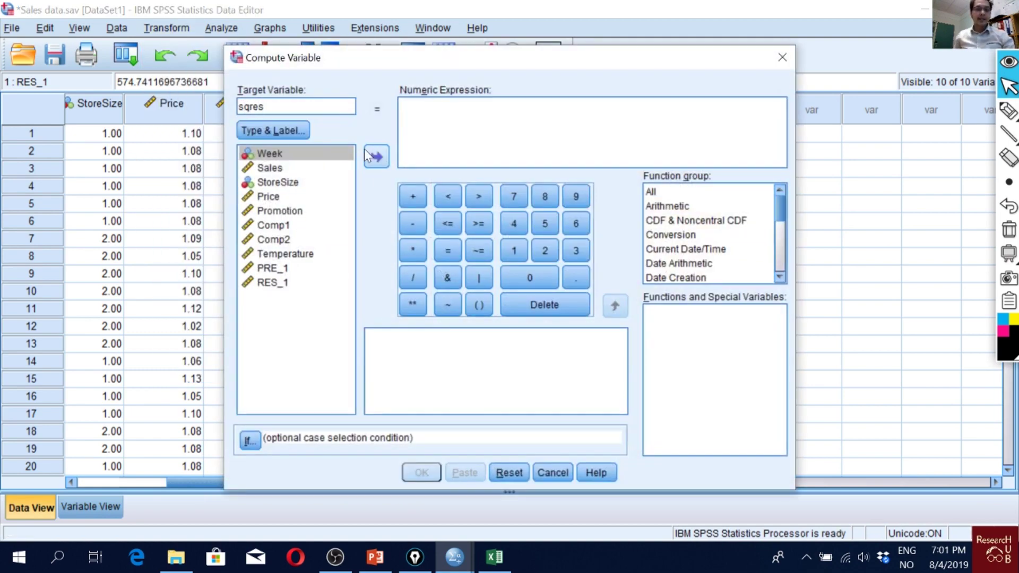
click(281, 287)
double_click(283, 288)
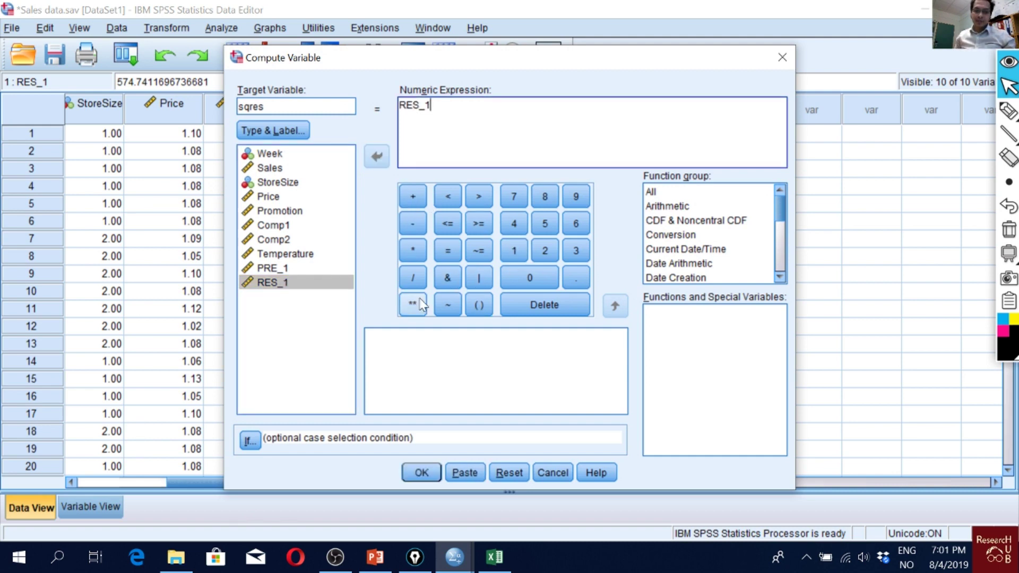
click(414, 250)
double_click(286, 284)
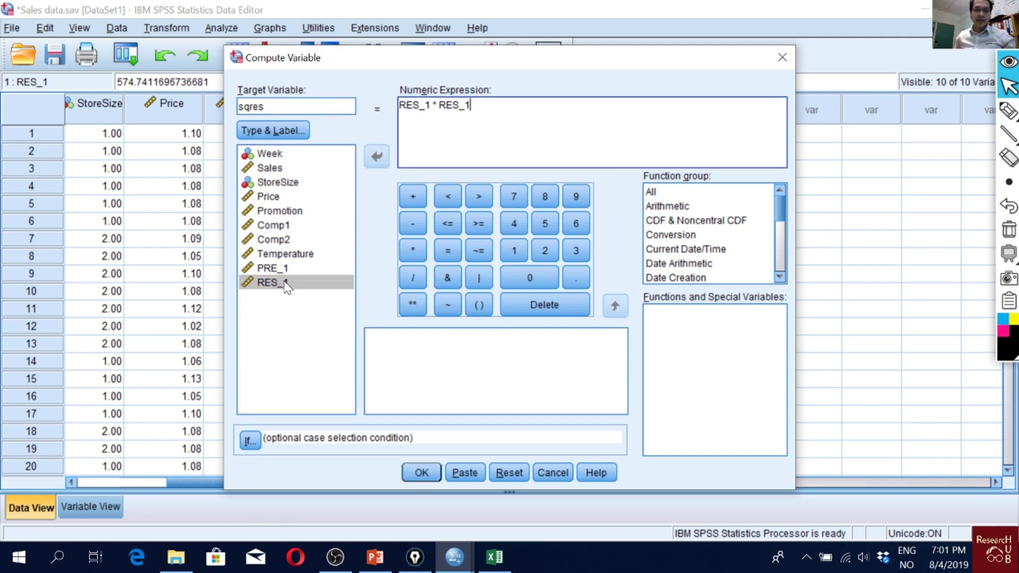
click(403, 472)
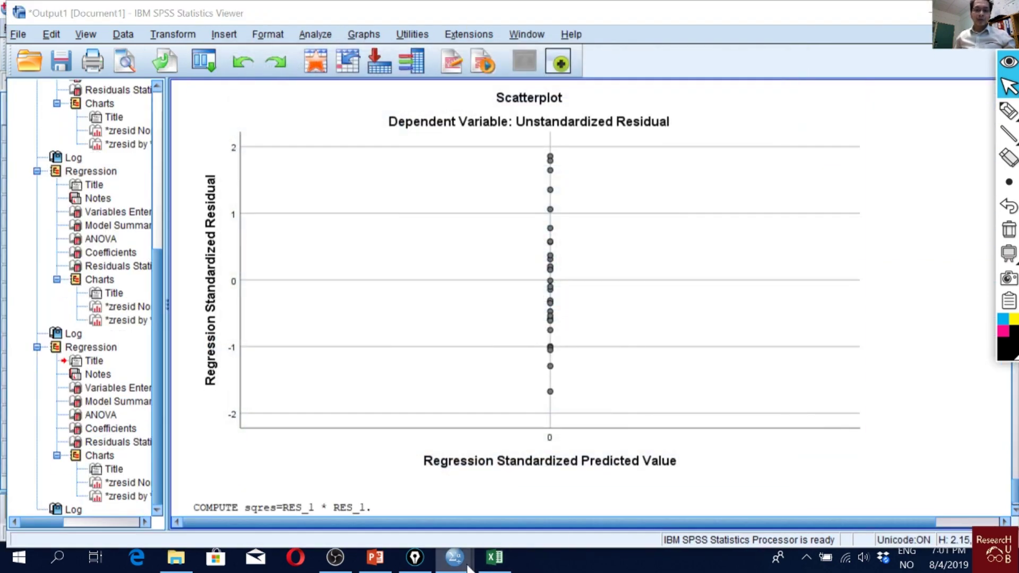
Step: Return to the Sales data sheet and select the new sqres column
mouse_move(454, 557)
click(544, 488)
click(779, 103)
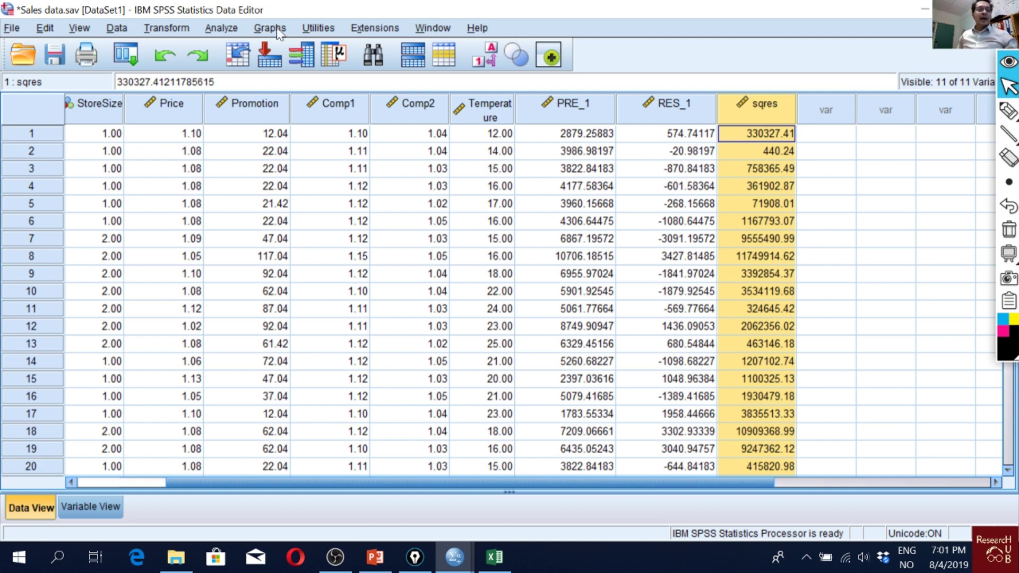
Step: Start a new linear regression and choose sqres as its dependent variable
click(221, 28)
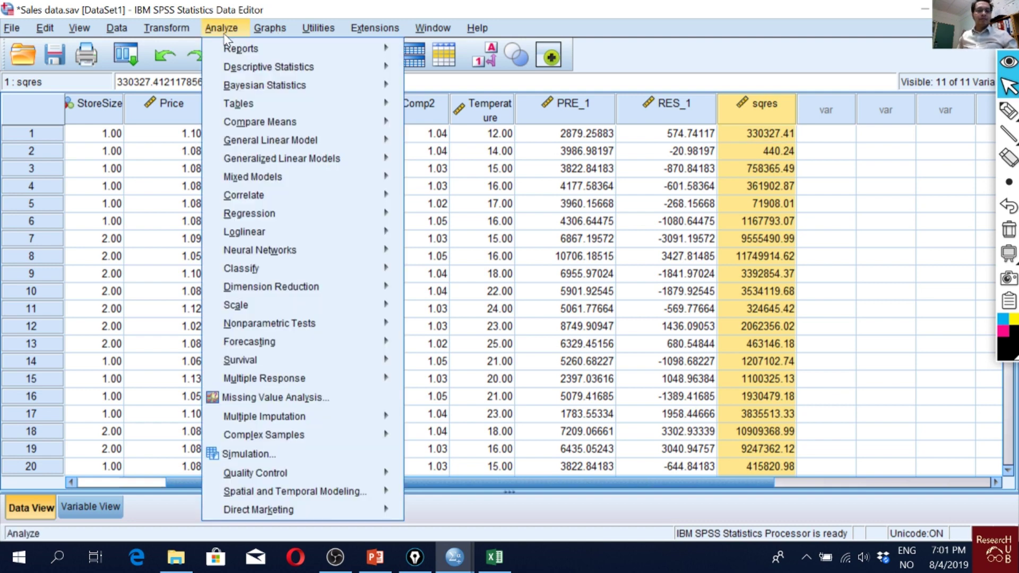
click(431, 237)
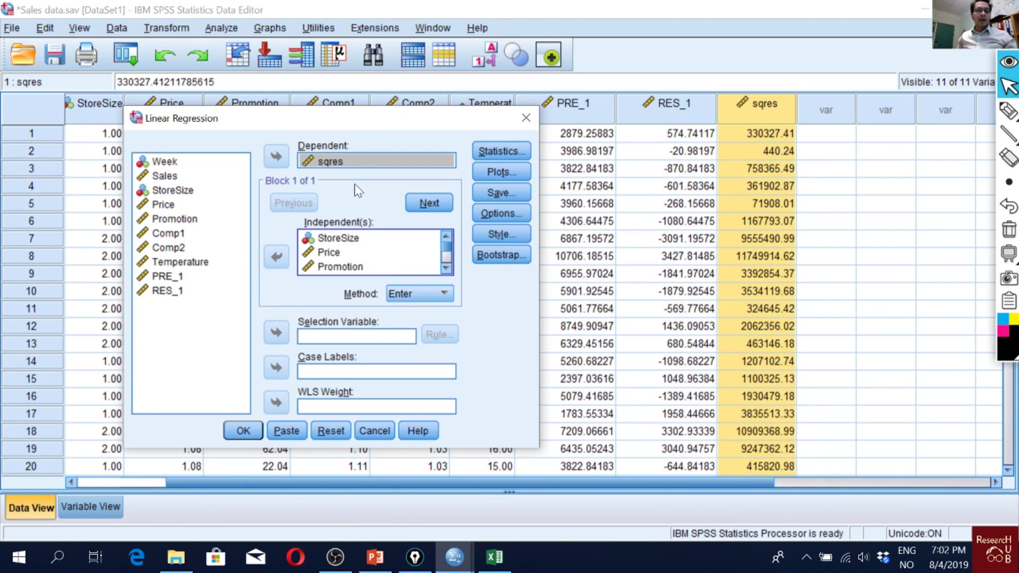
click(357, 167)
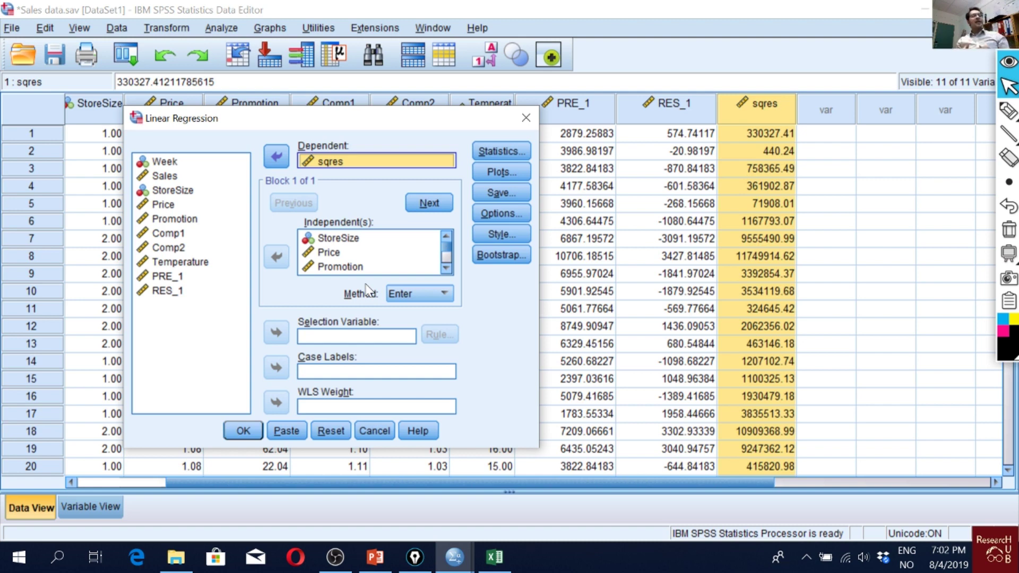
click(379, 168)
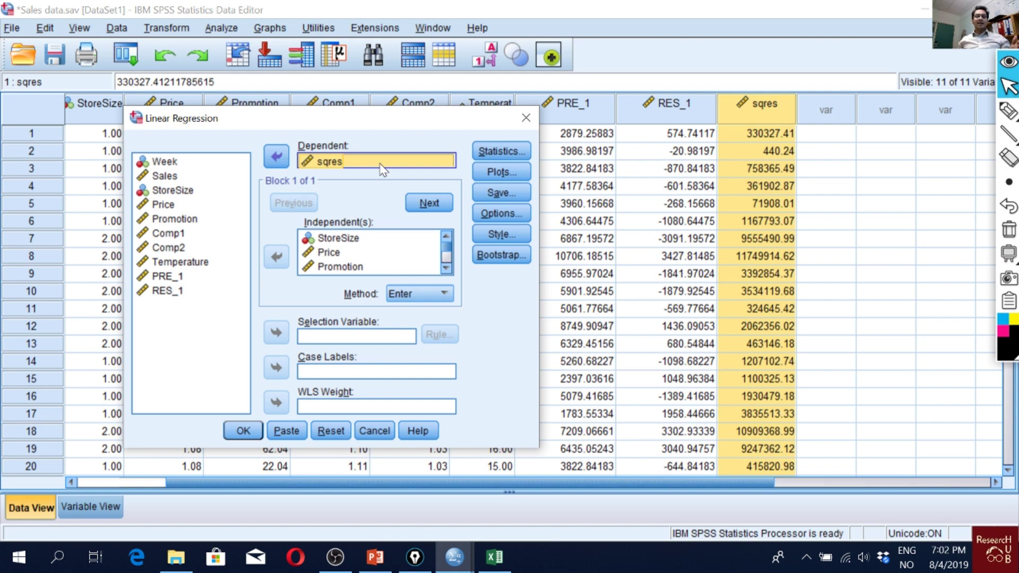
Step: Handwrite 'P>0.05' in black pen beside the RES_1 and sqres columns, then exit drawing mode
click(1007, 116)
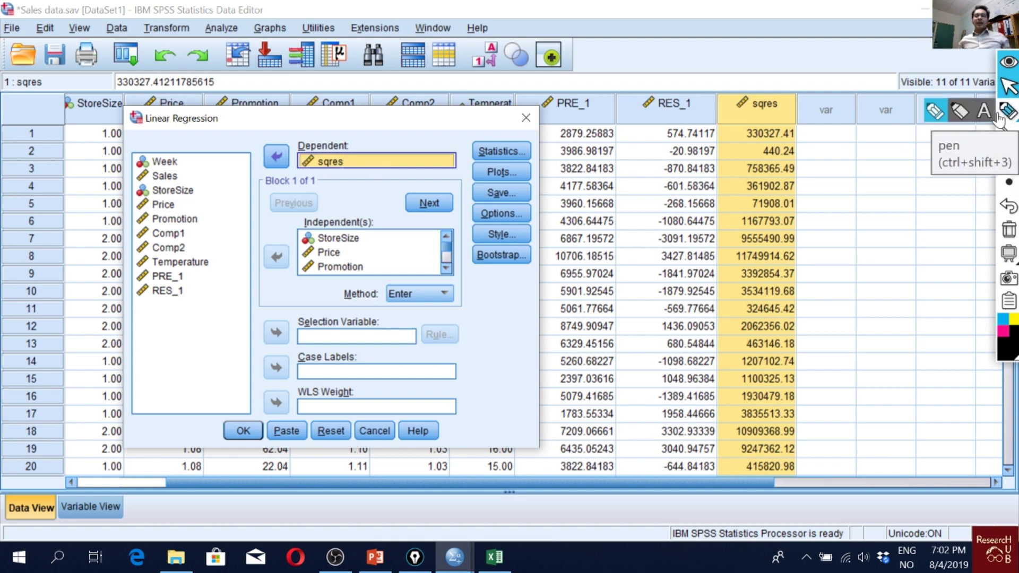
click(959, 111)
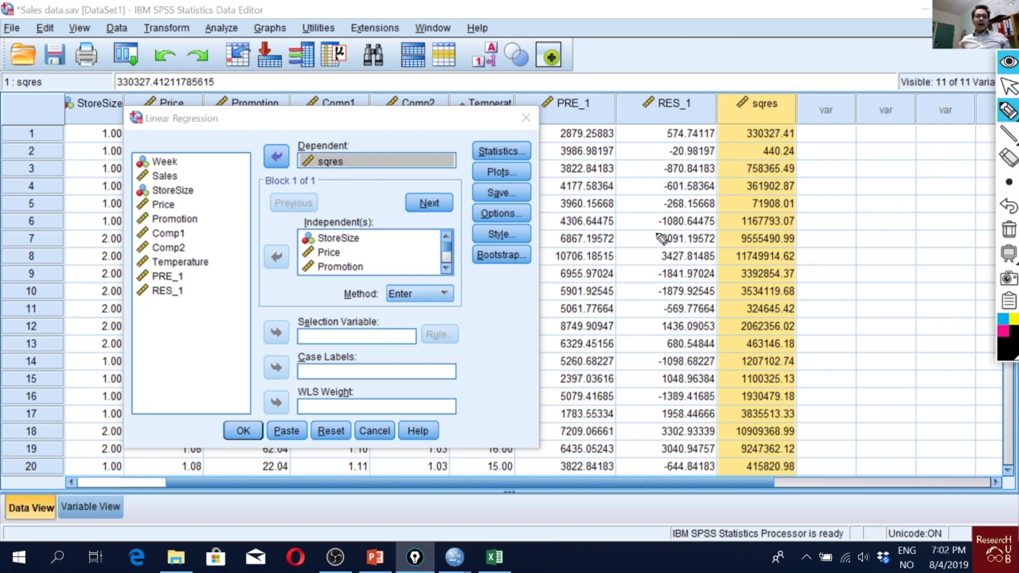
mouse_move(633, 236)
mouse_down()
mouse_move(637, 270)
mouse_move(638, 238)
mouse_move(638, 251)
mouse_move(627, 247)
mouse_move(672, 253)
mouse_move(643, 291)
mouse_up()
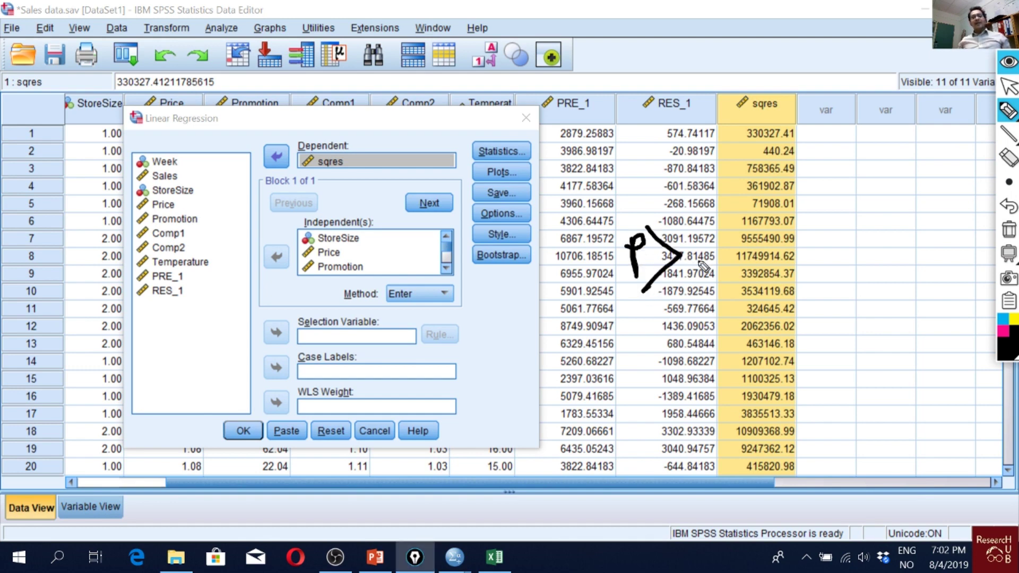
mouse_move(710, 242)
mouse_down()
mouse_move(691, 265)
mouse_move(711, 244)
mouse_move(743, 249)
mouse_move(765, 229)
mouse_up()
click(721, 241)
mouse_move(778, 212)
mouse_down()
mouse_move(803, 200)
mouse_move(814, 236)
mouse_move(793, 260)
mouse_up()
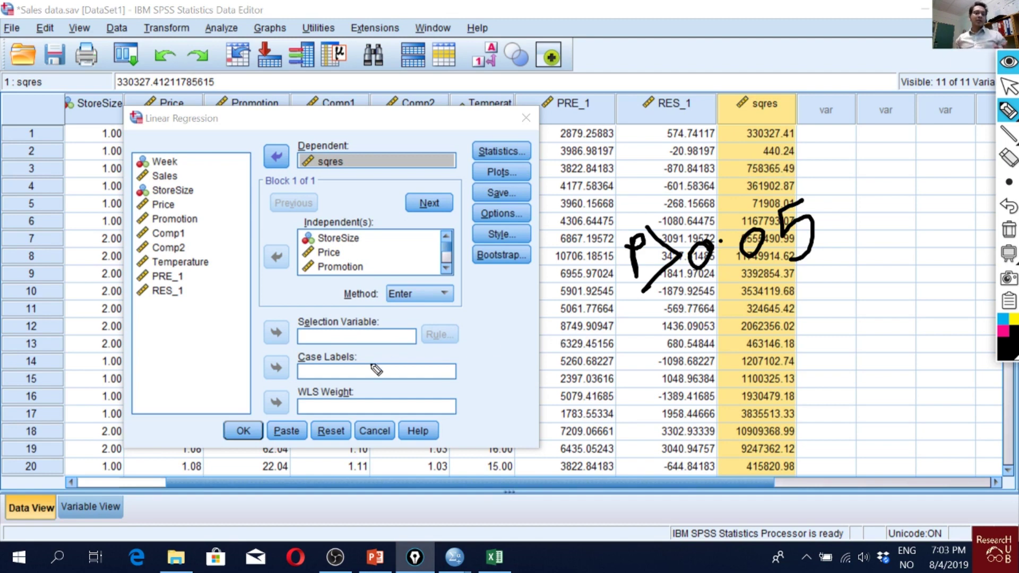
key(ctrl+shift+1)
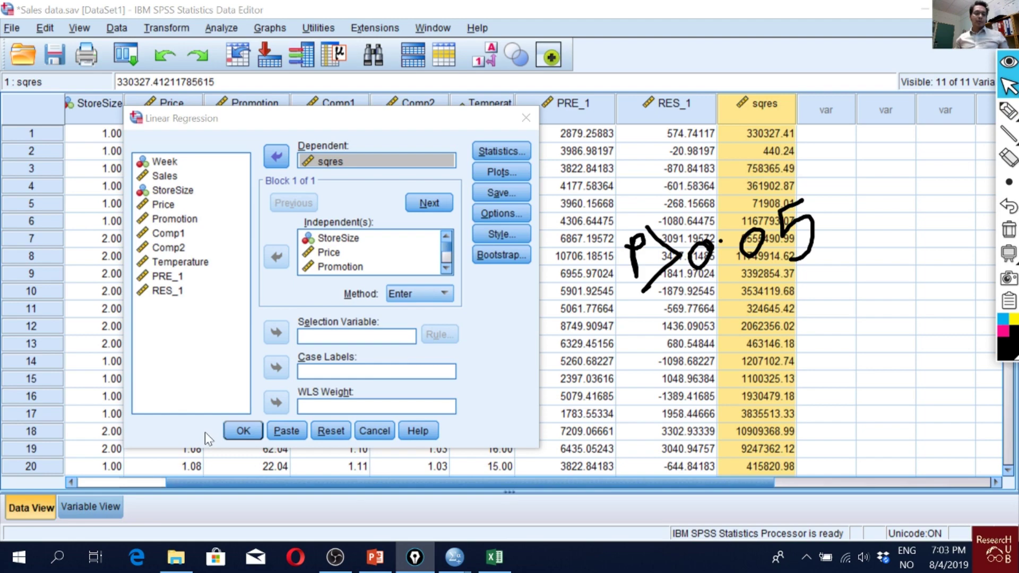
Step: Run the sqres regression and bring its ANOVA table (F 4.405, Sig. .004) into view
click(243, 431)
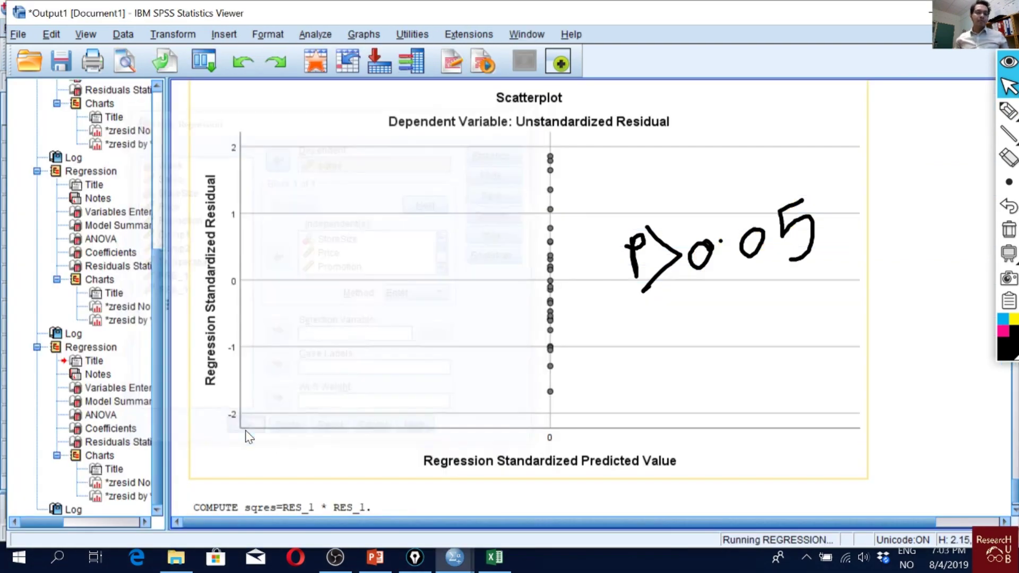
scroll(542, 206, up, 10)
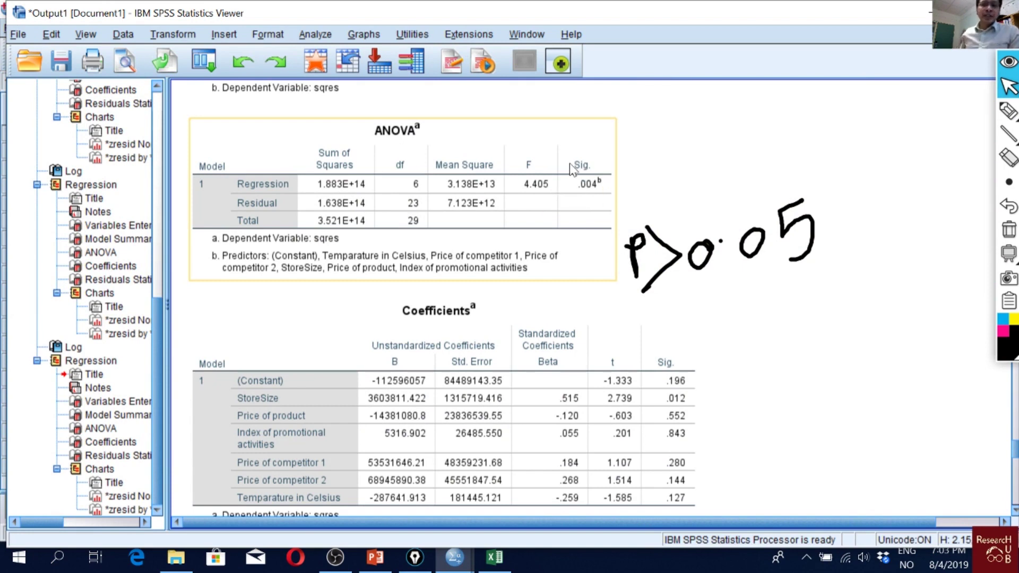
scroll(570, 167, up, 2)
click(593, 290)
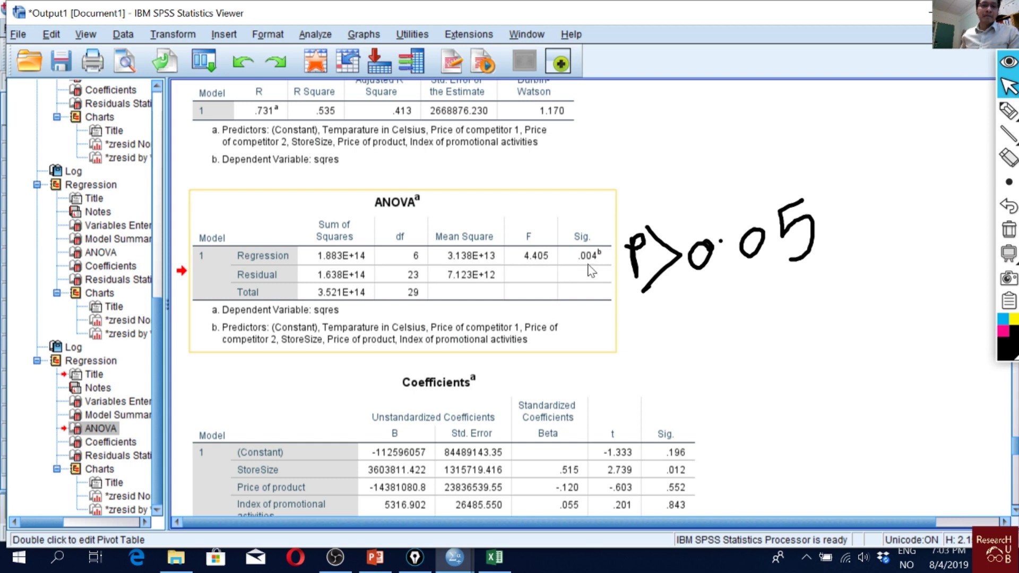
scroll(590, 271, up, 2)
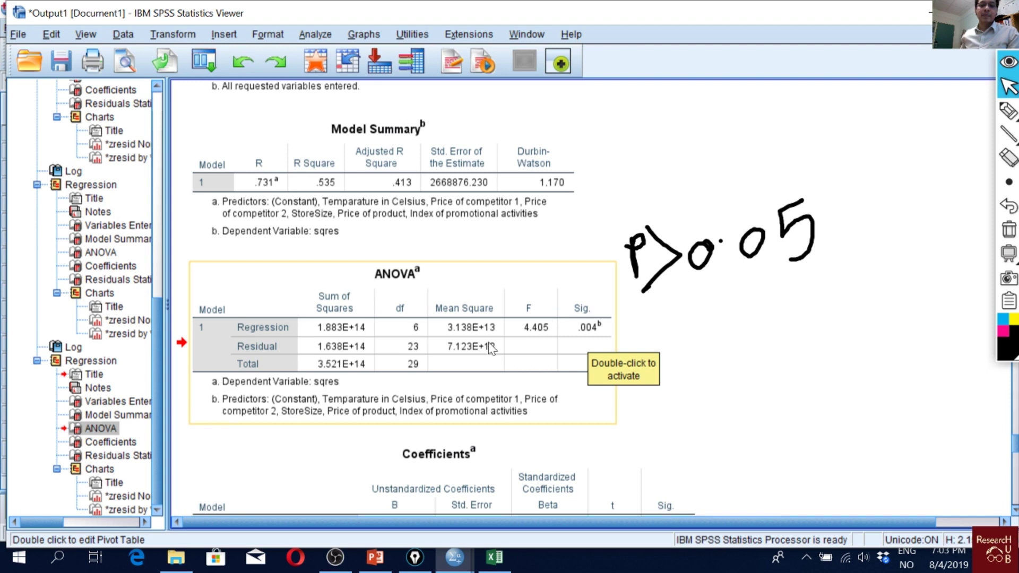
click(1008, 110)
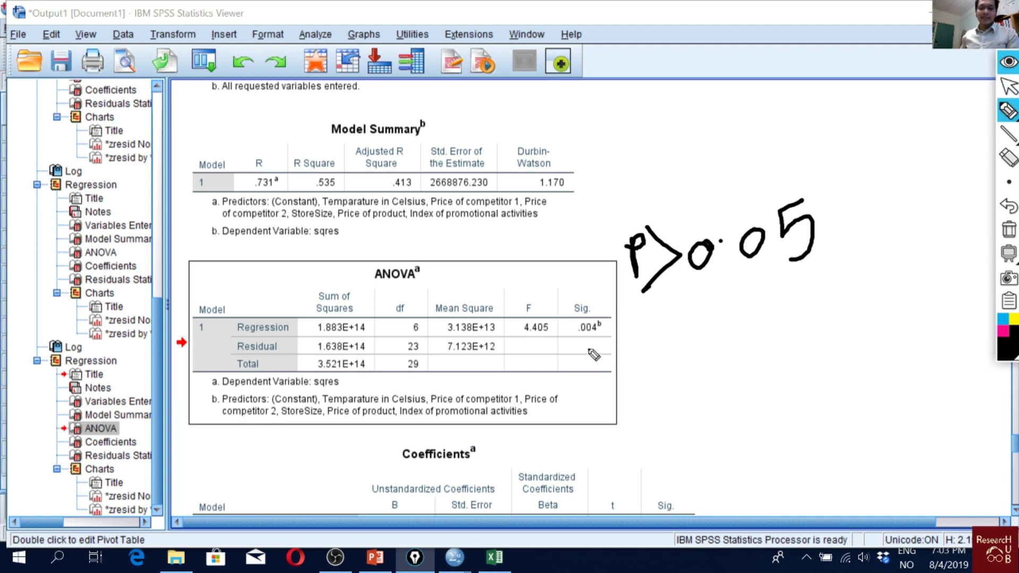
Step: Write '<0.05' in magenta beneath the black 'P>0.05' note
click(1002, 334)
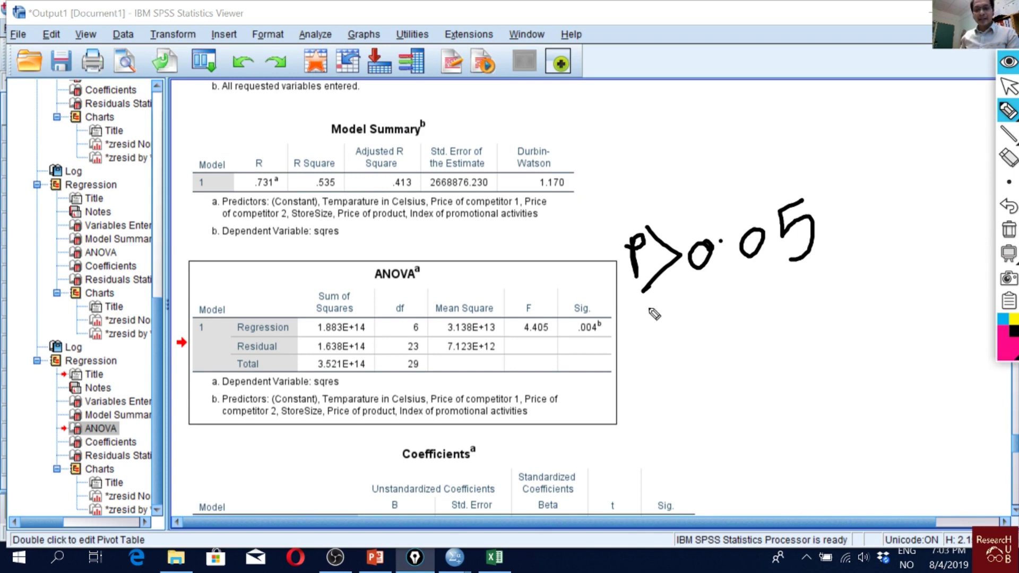
mouse_move(648, 308)
mouse_down()
mouse_move(632, 333)
mouse_move(675, 346)
mouse_move(688, 340)
mouse_move(683, 322)
mouse_move(733, 319)
mouse_move(722, 307)
mouse_move(757, 292)
mouse_move(743, 309)
mouse_move(750, 336)
mouse_up()
click(699, 317)
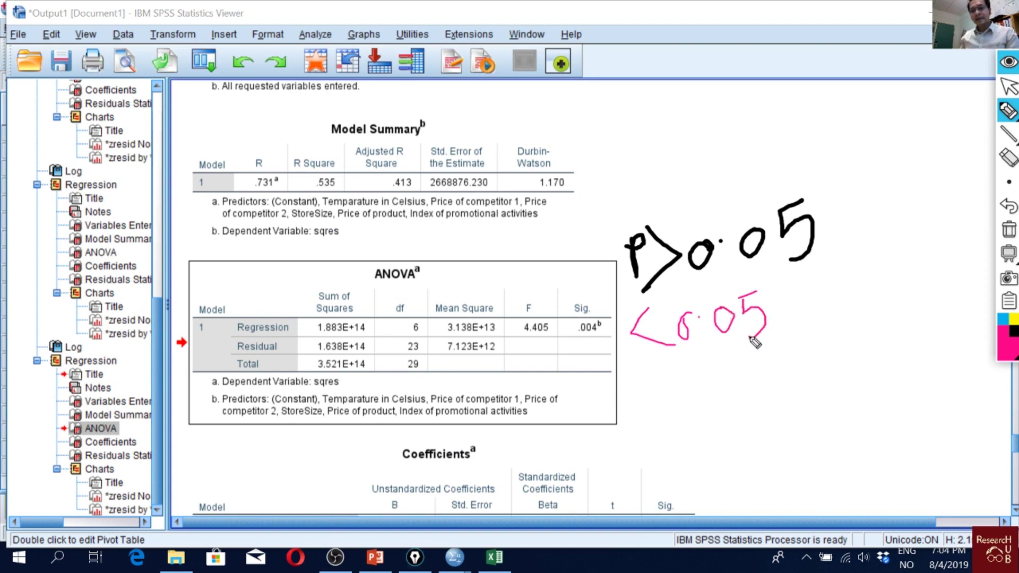
Step: Underline the magenta '<0.05' with a thicker pen line
click(1008, 182)
click(913, 182)
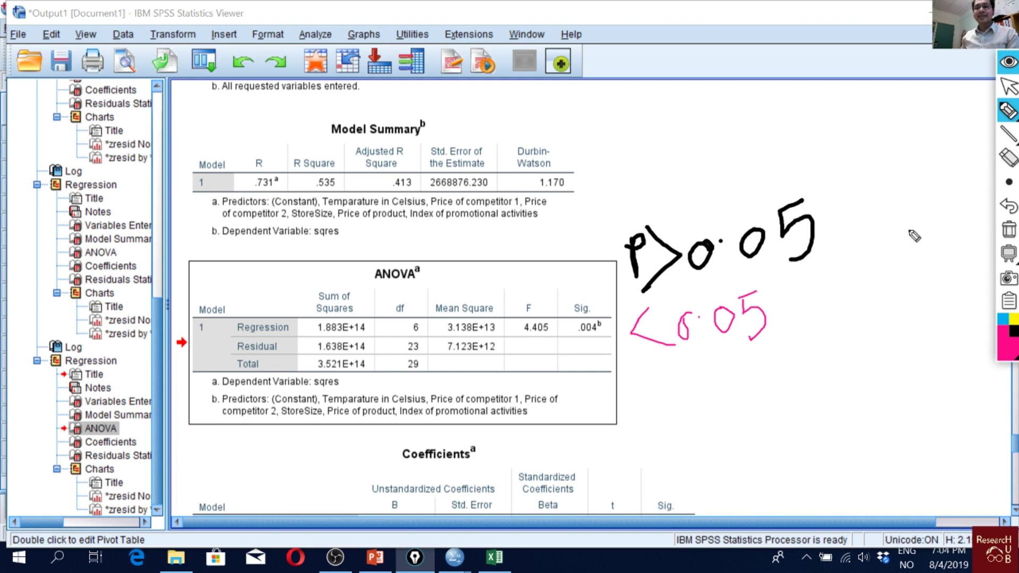
drag(651, 366, 763, 330)
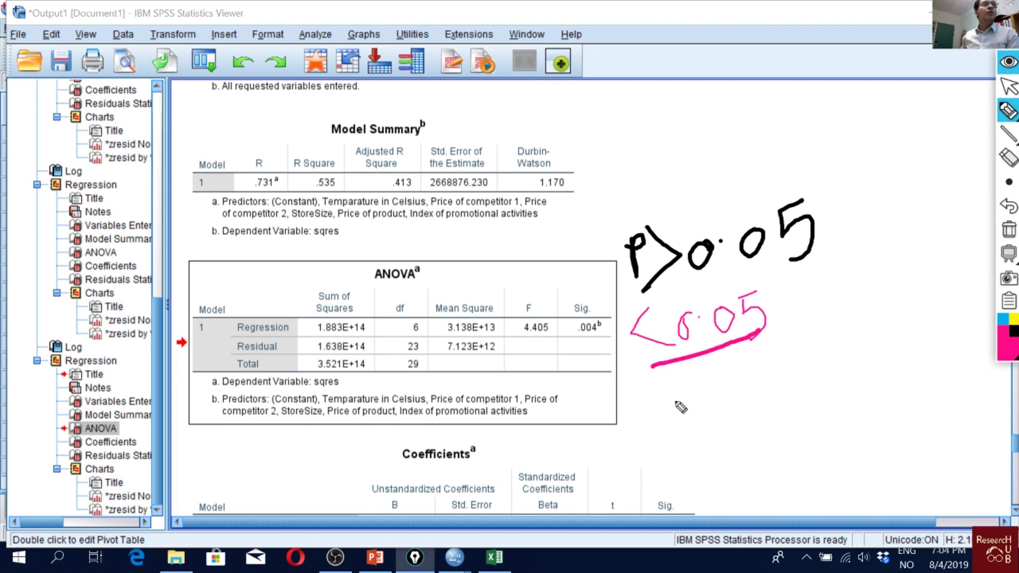